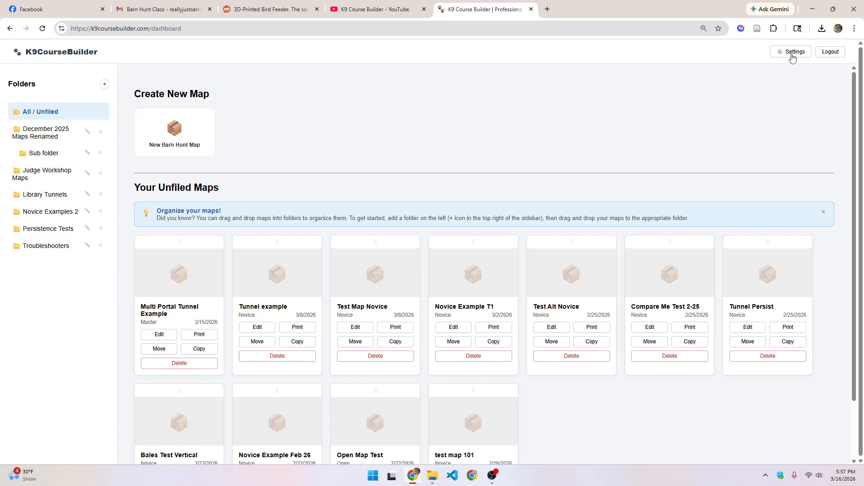
Review the account settings page with the license status, desktop app and judge profile options, and return to the dashboard
click(792, 53)
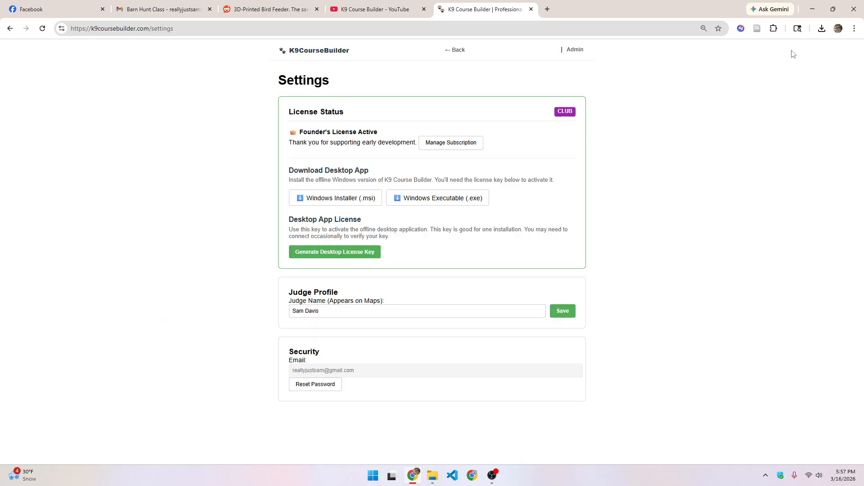
click(459, 50)
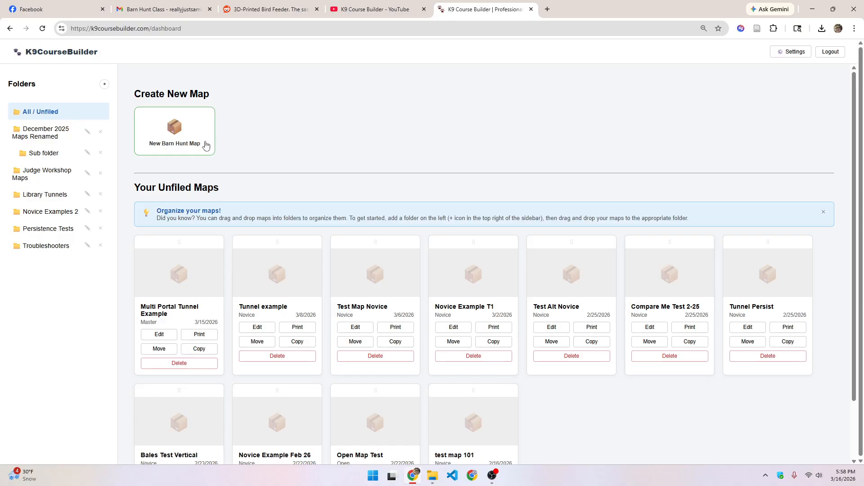
Create a new Barn Hunt map and move the Map Statistics panel lower beside the grid
click(185, 138)
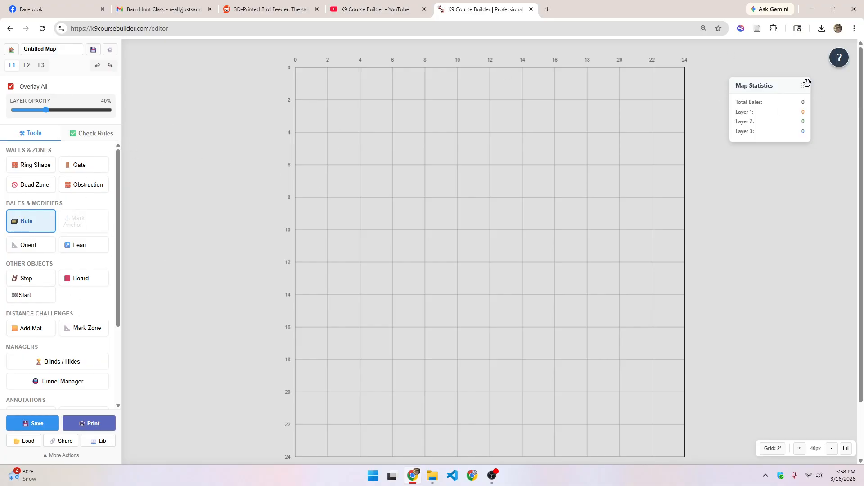
drag(802, 86, 817, 145)
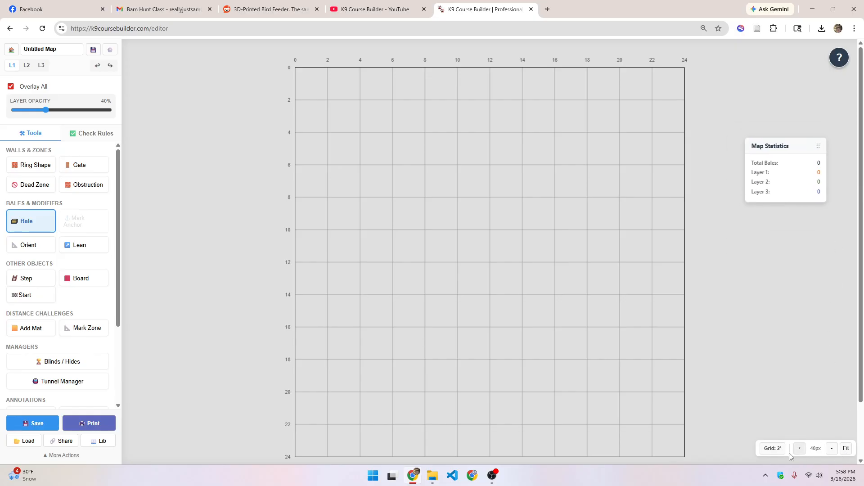
click(773, 451)
click(774, 451)
click(850, 452)
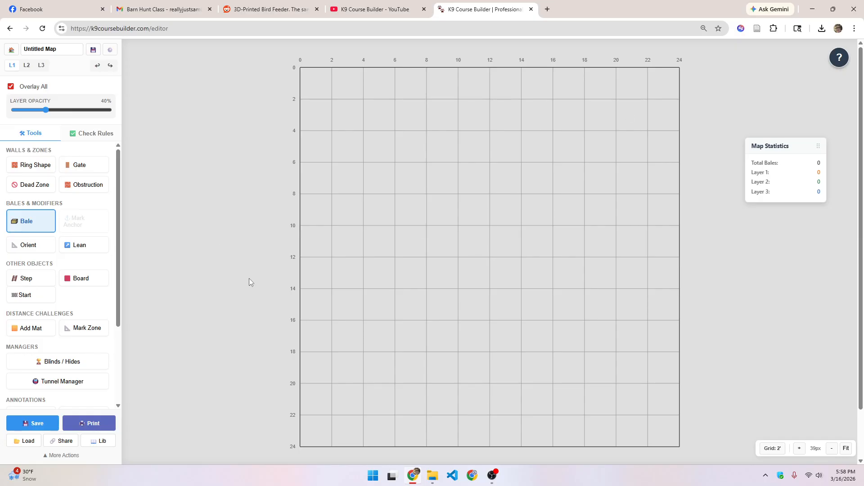
Set the ring dimensions in the course settings to 28 ft wide and 28 ft high
click(110, 50)
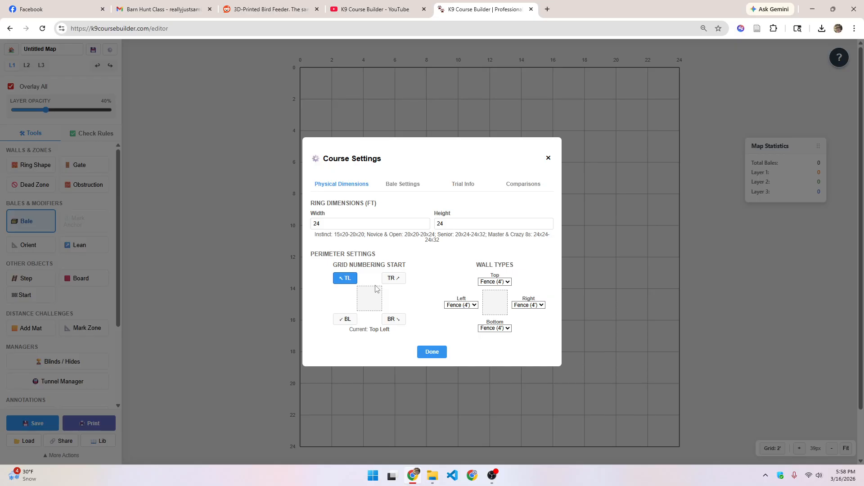
click(424, 222)
click(424, 221)
click(424, 221)
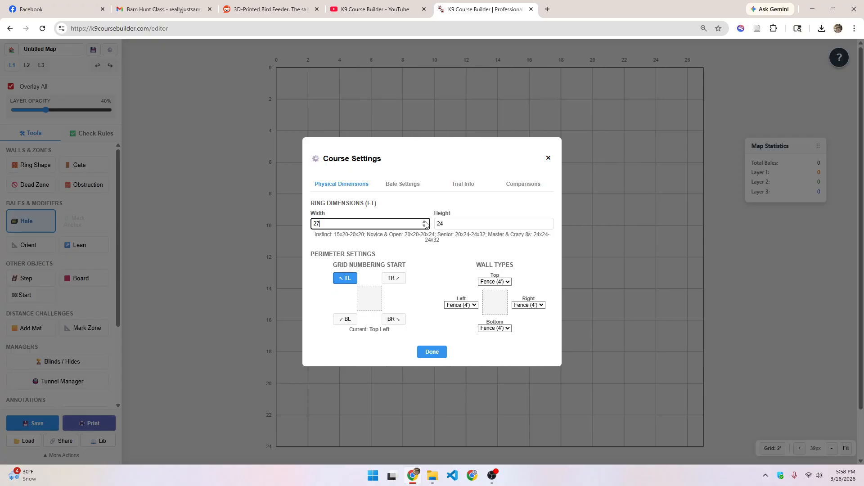
click(425, 222)
click(547, 222)
click(547, 222)
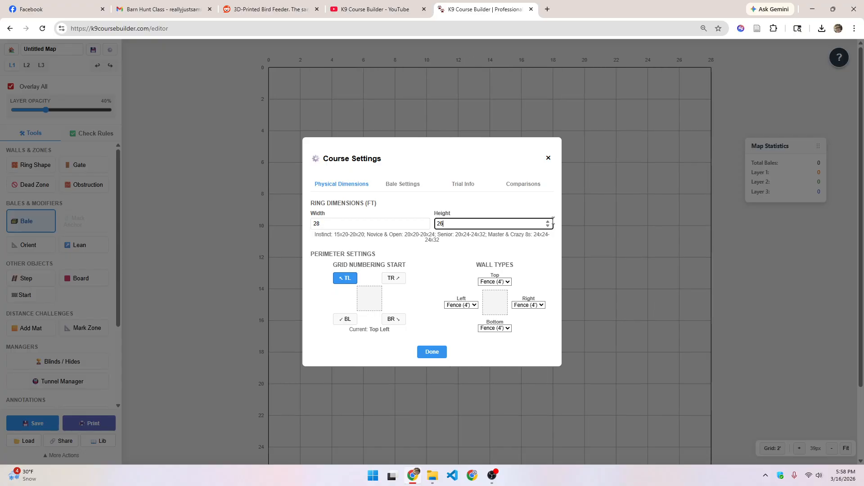
click(548, 222)
click(548, 221)
click(430, 351)
scroll(428, 306, down, 1)
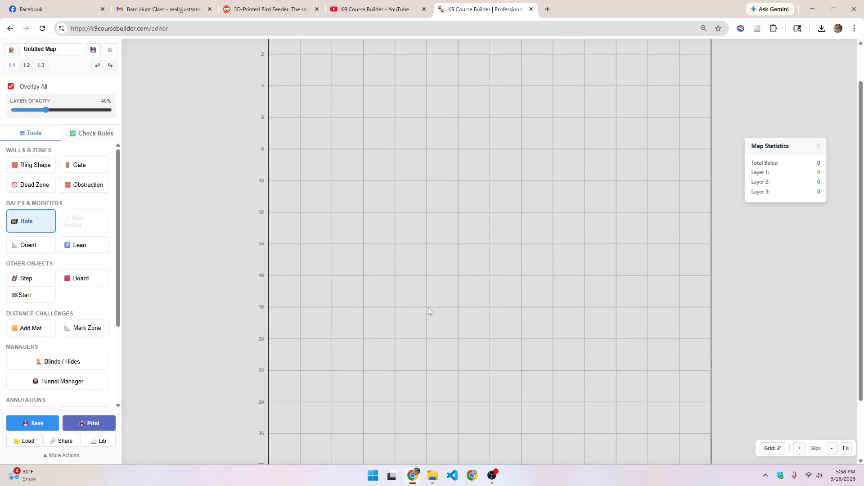
click(846, 450)
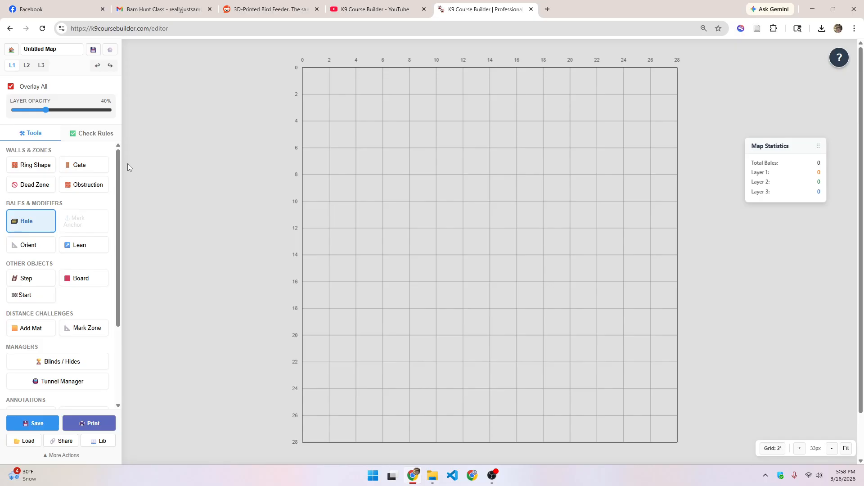
Draw a closed ring shape with corners at (2,2), (2,16), (6,16), (6,26), (26,26) and (26,2)
click(45, 165)
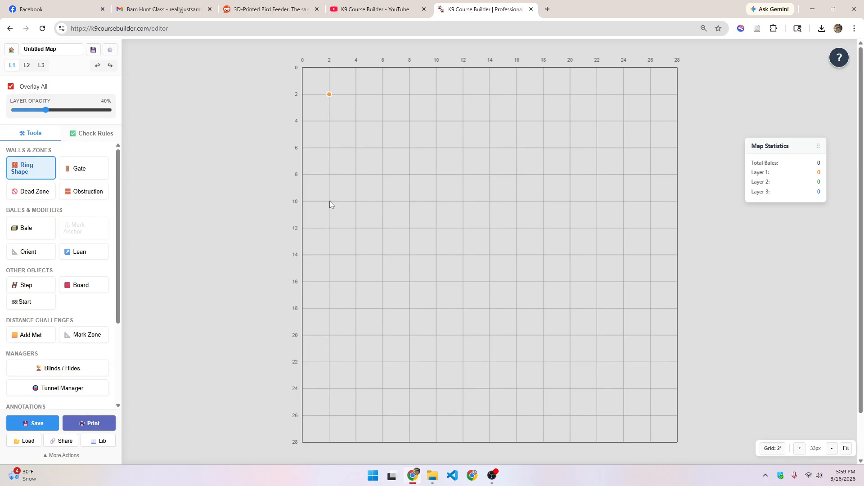
click(328, 282)
click(382, 282)
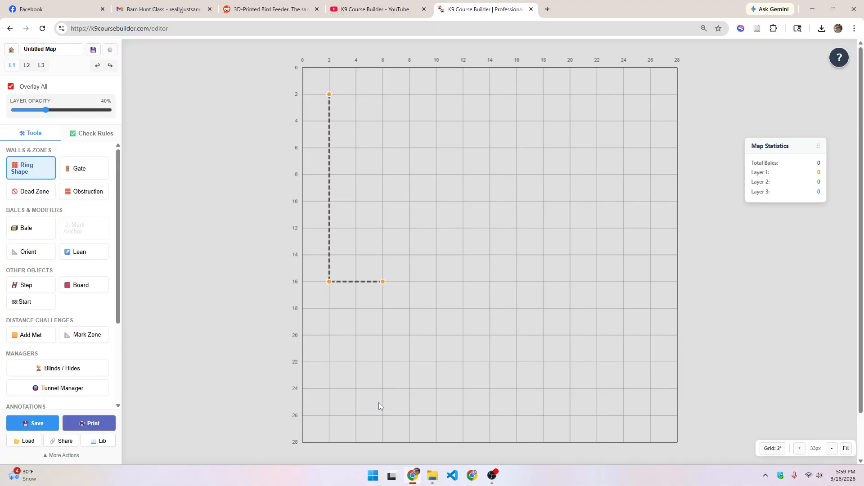
click(382, 415)
click(652, 415)
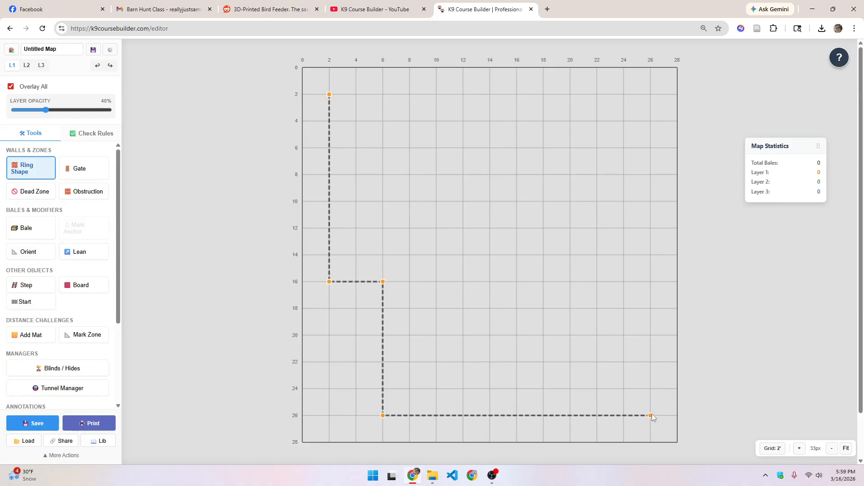
click(650, 95)
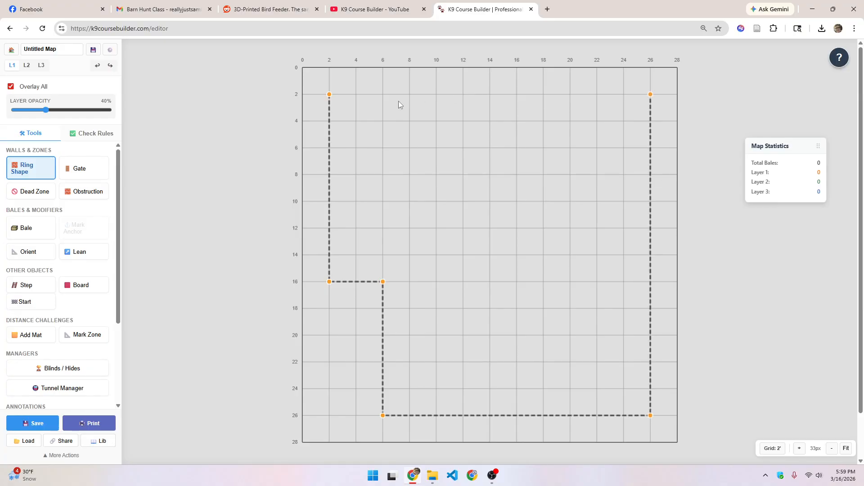
click(330, 94)
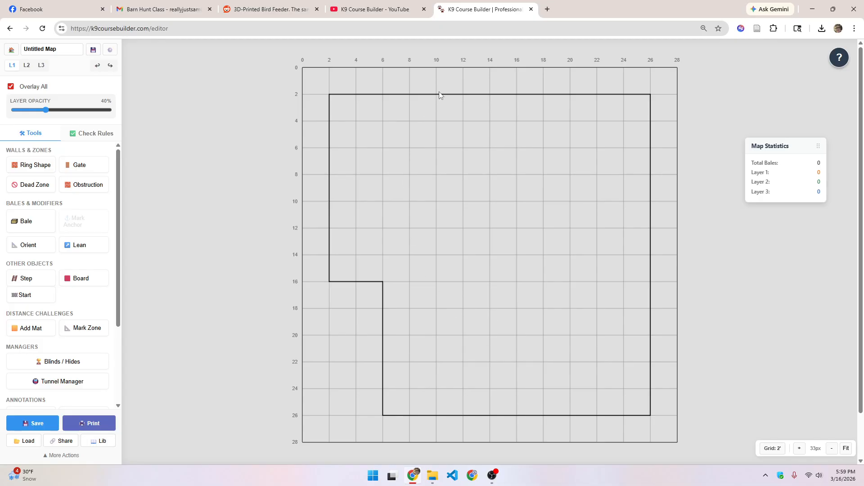
Set the ring shape's upper edge along the 2 ft line to Wall (Thick)
click(455, 95)
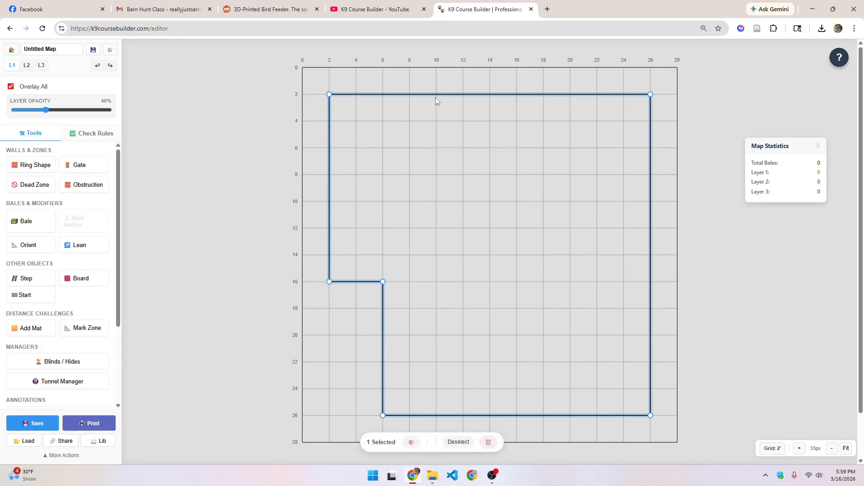
right_click(444, 95)
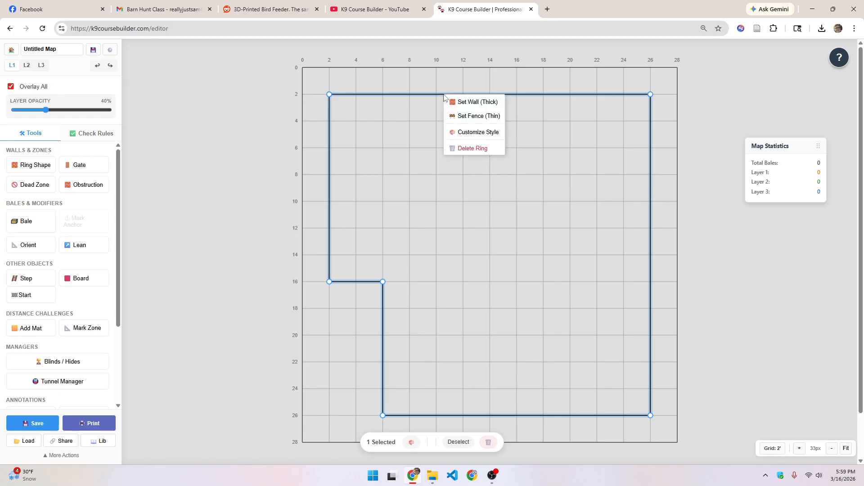
click(477, 118)
right_click(472, 95)
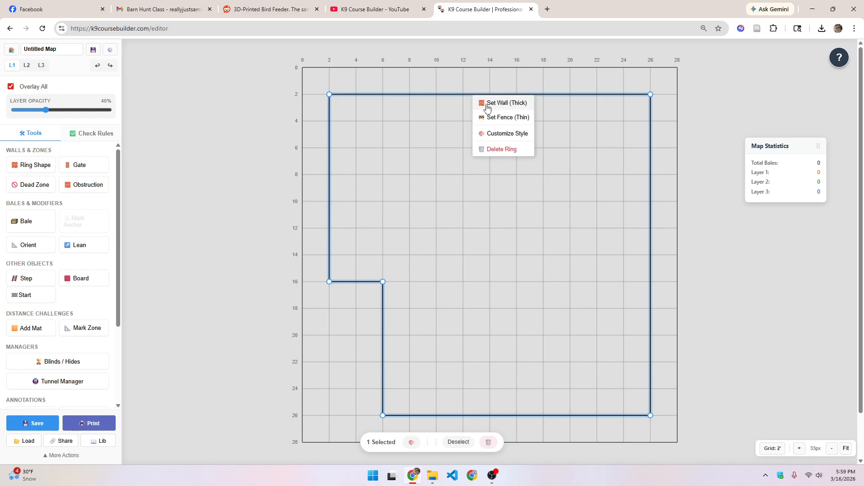
click(488, 104)
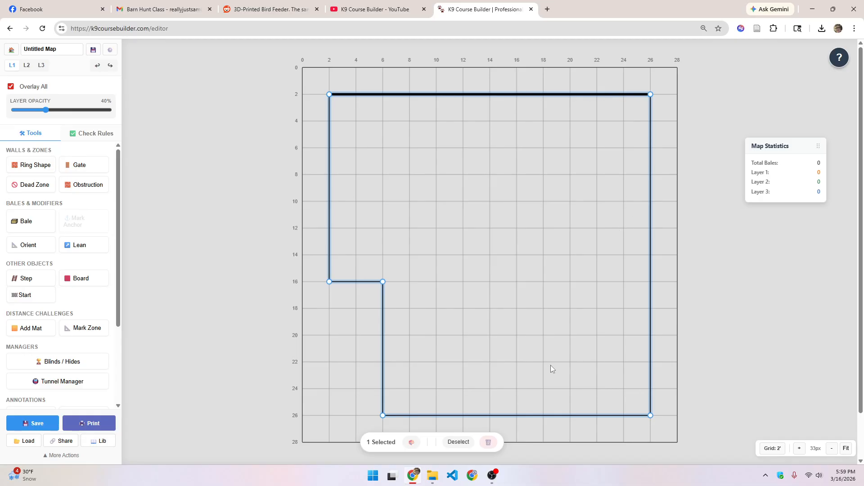
click(482, 261)
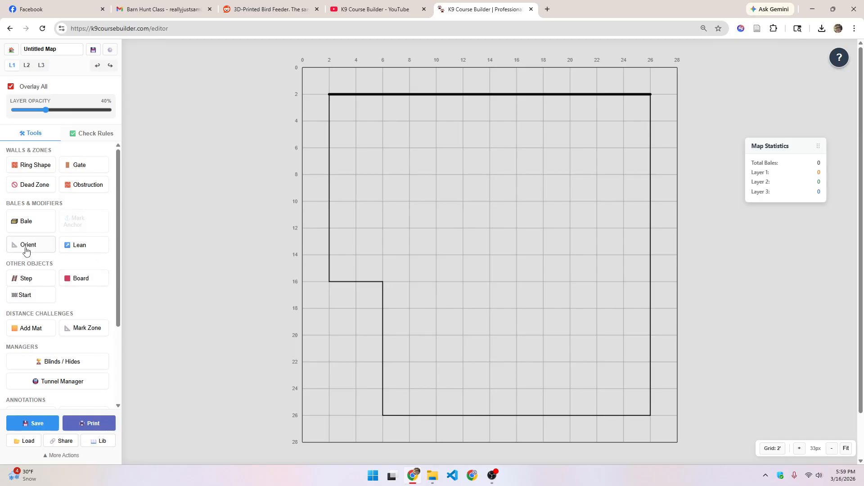
Add a gate to the ring's lower edge and position it at about the 16 ft mark
click(79, 165)
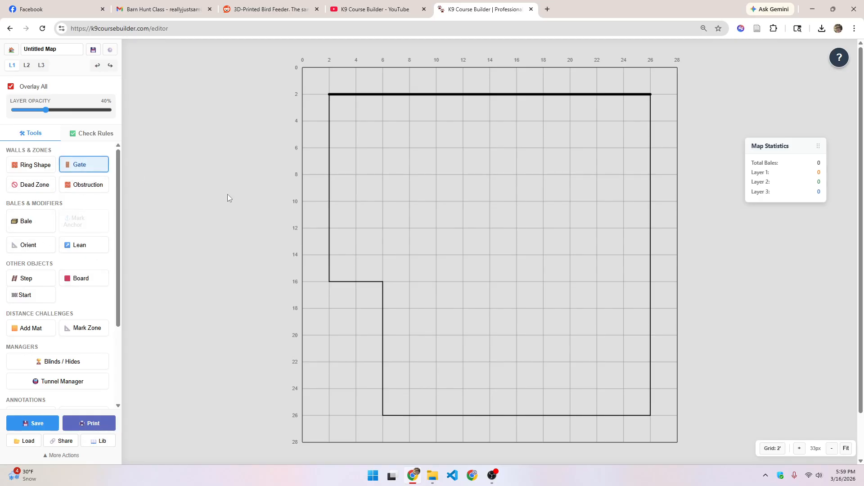
click(522, 416)
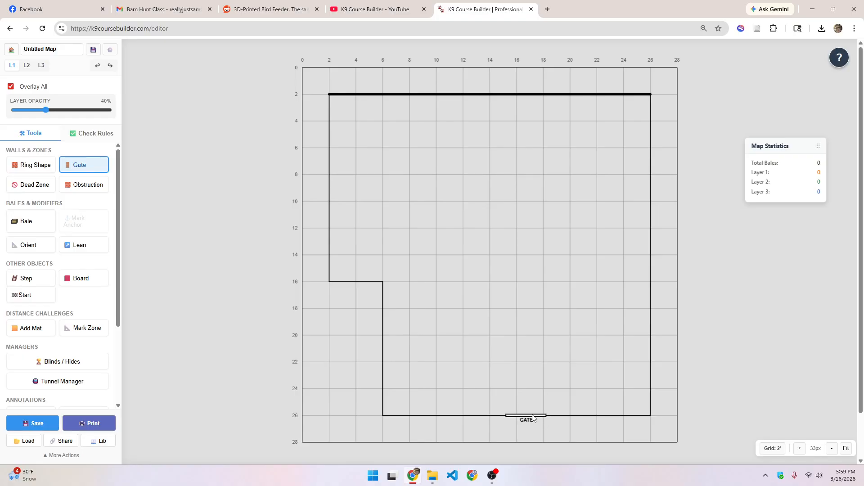
drag(534, 417, 566, 421)
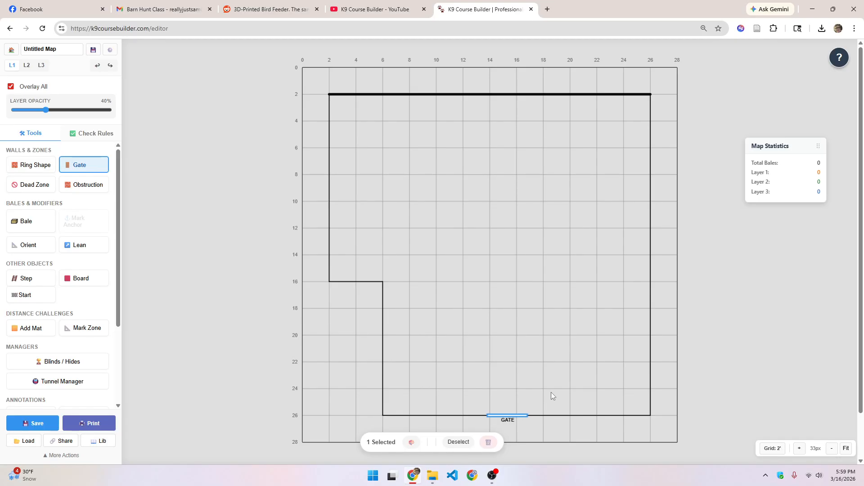
drag(517, 416, 369, 329)
drag(291, 370, 538, 417)
Place a start box inside the ring, centred on the gate and touching the lower edge
click(25, 295)
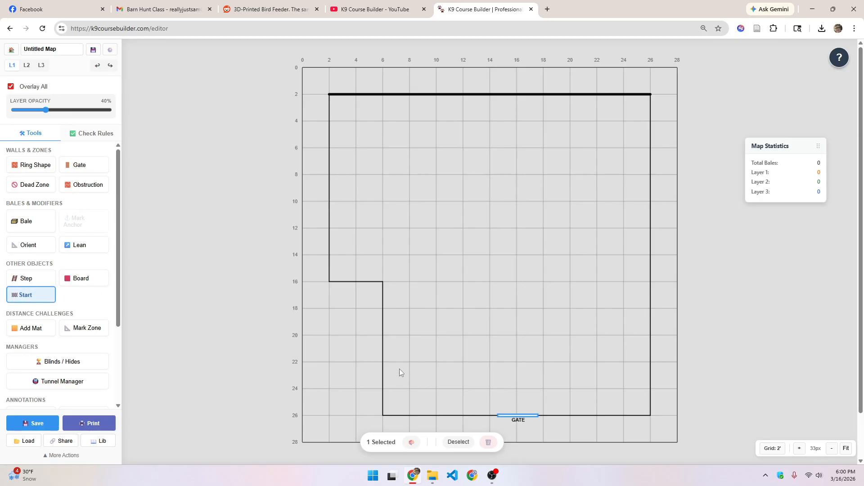
click(521, 385)
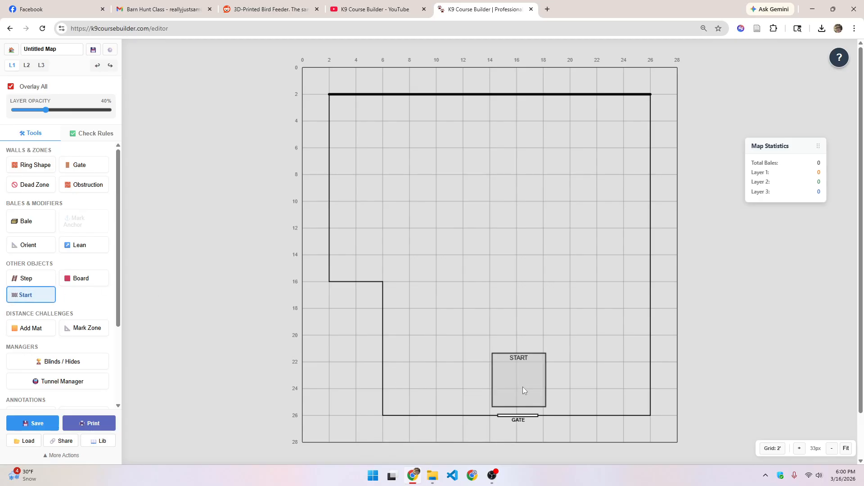
drag(523, 391, 523, 393)
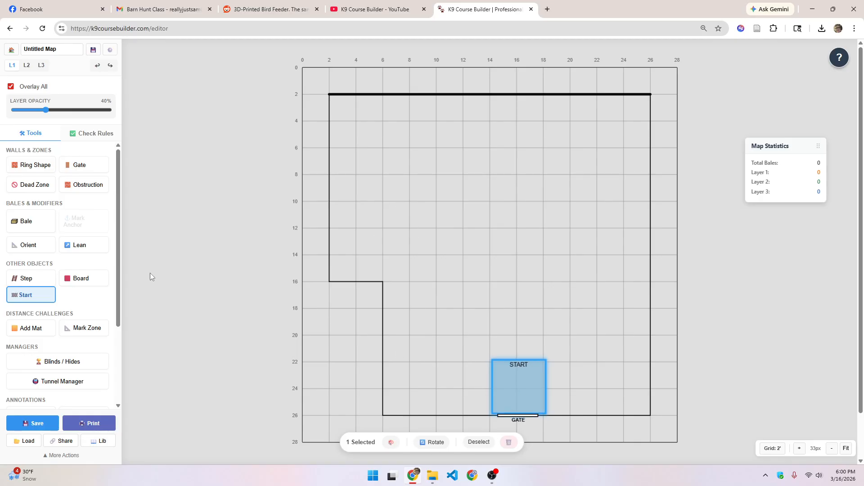
Place a bale at about 12 ft across and 16 ft down, and rotate it so its long side runs vertically
click(26, 221)
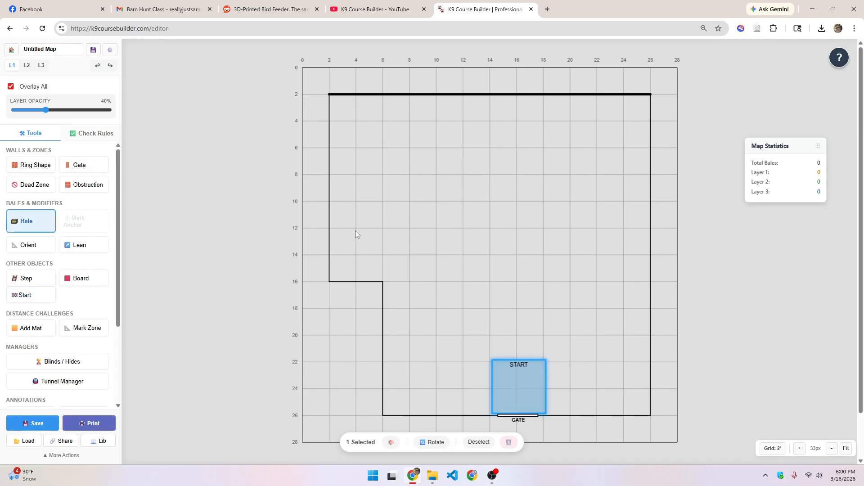
right_click(466, 292)
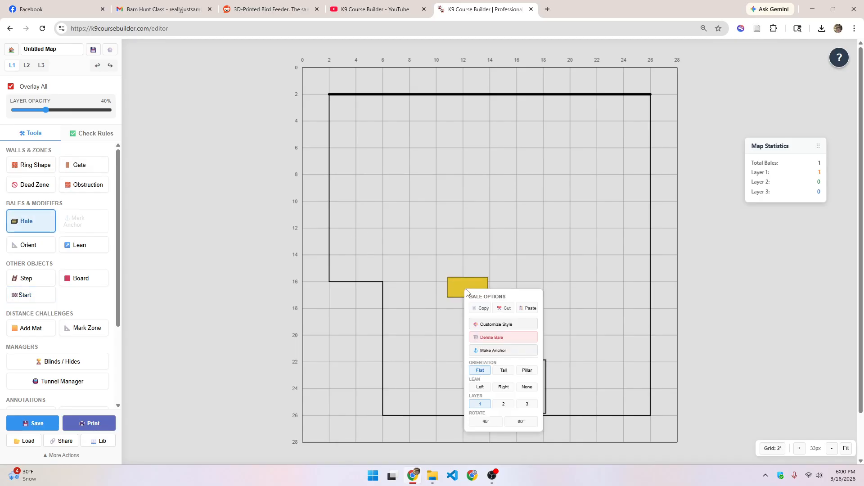
click(461, 285)
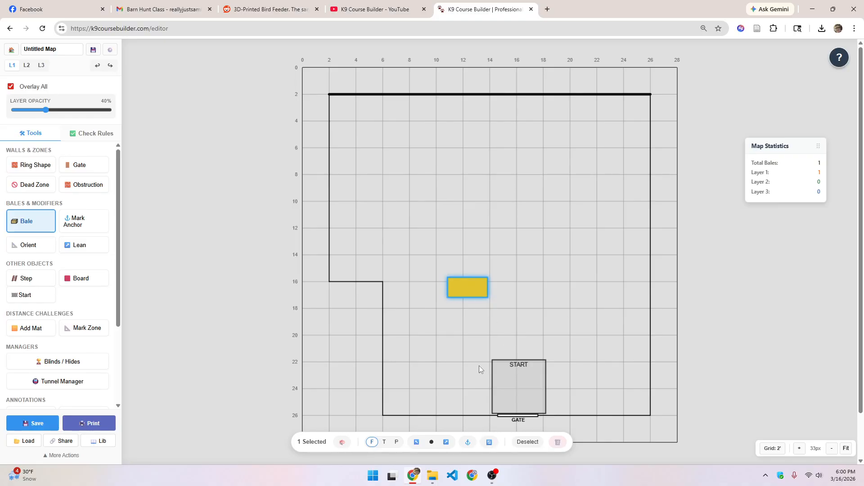
click(489, 444)
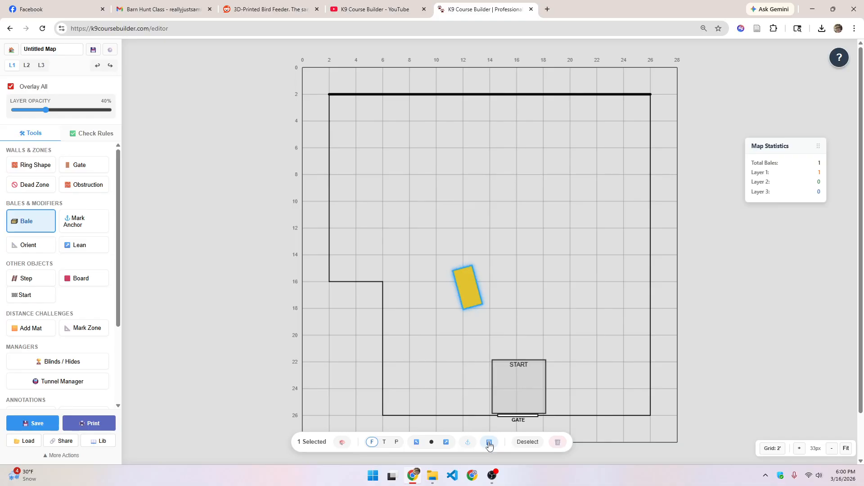
right_click(466, 282)
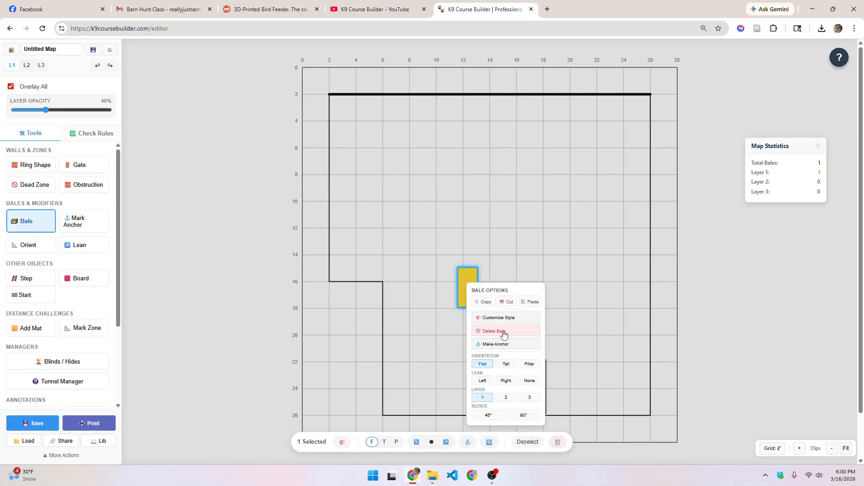
click(518, 419)
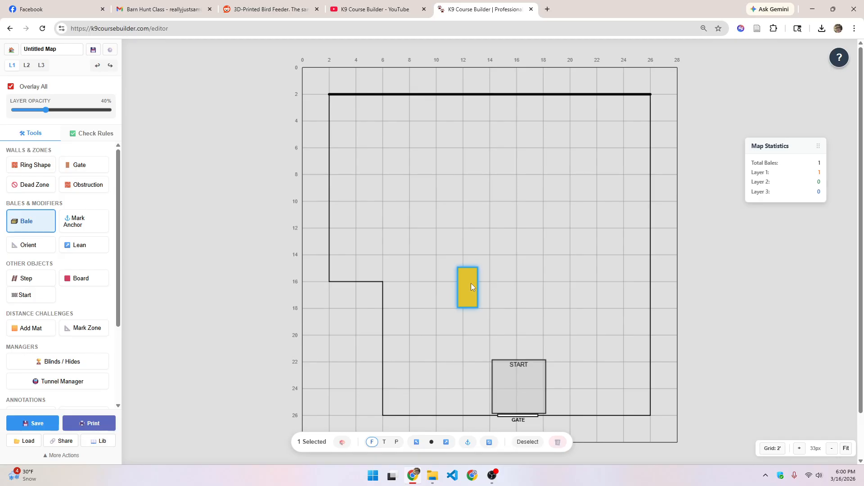
key(r)
Change the bale's orientation to Tall
click(384, 442)
right_click(464, 289)
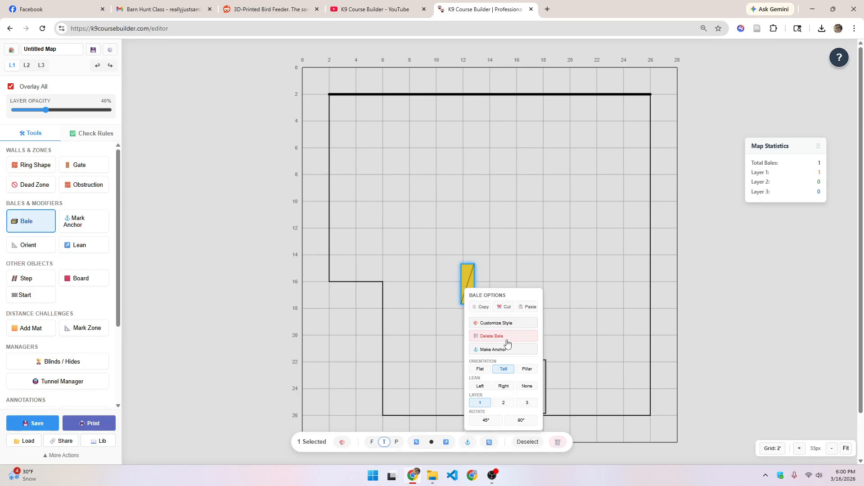
click(469, 276)
click(469, 276)
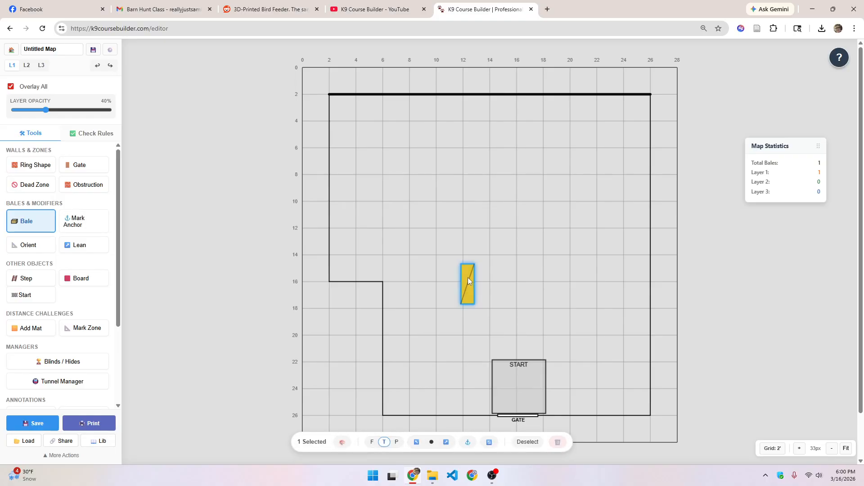
Duplicate the tall bale and place the copy end to end directly above the original
key(ctrl+c)
key(ctrl+v)
drag(476, 246, 469, 247)
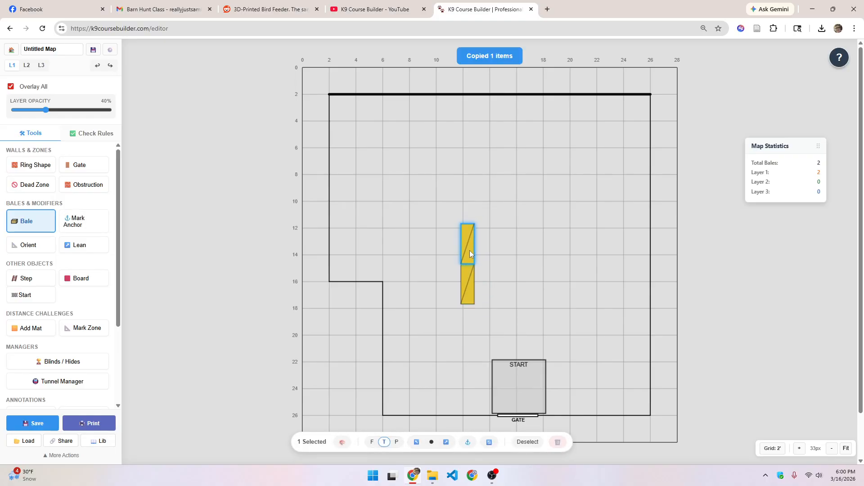
Add two more copies of the tall bale and align them end to end as a parallel second column at about 16 ft across
key(ctrl+v)
drag(480, 296, 525, 233)
key(ctrl+v)
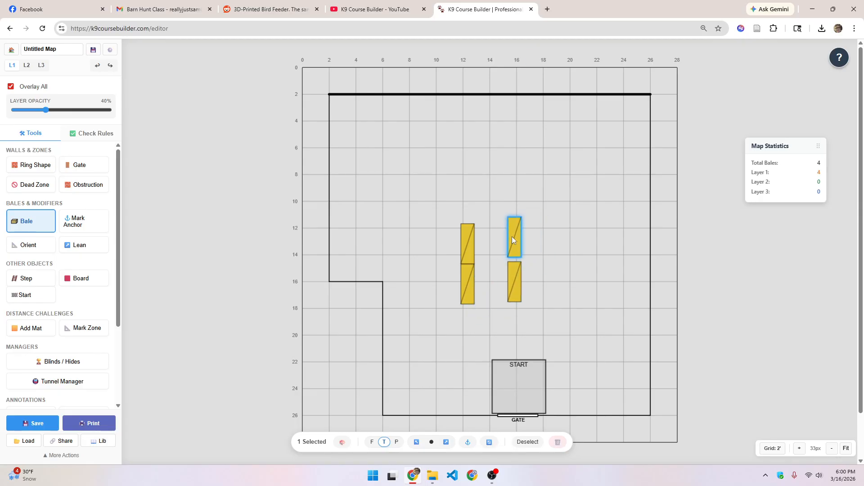
drag(516, 280, 514, 287)
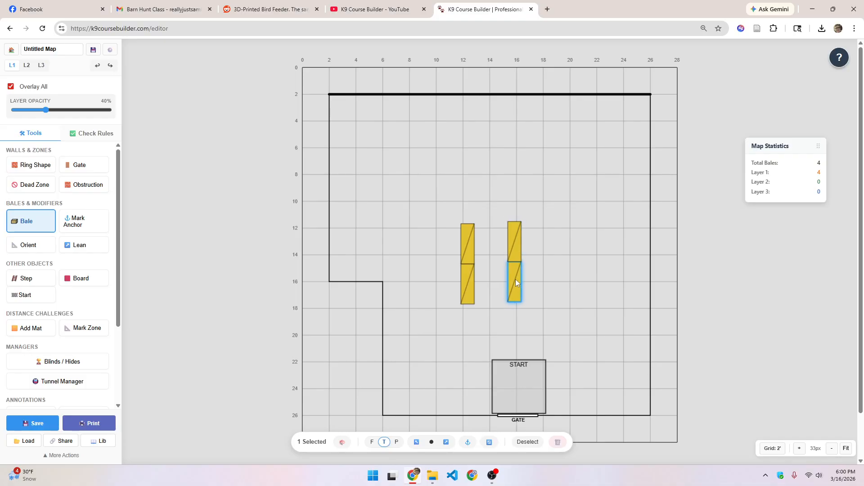
click(512, 256)
click(502, 253)
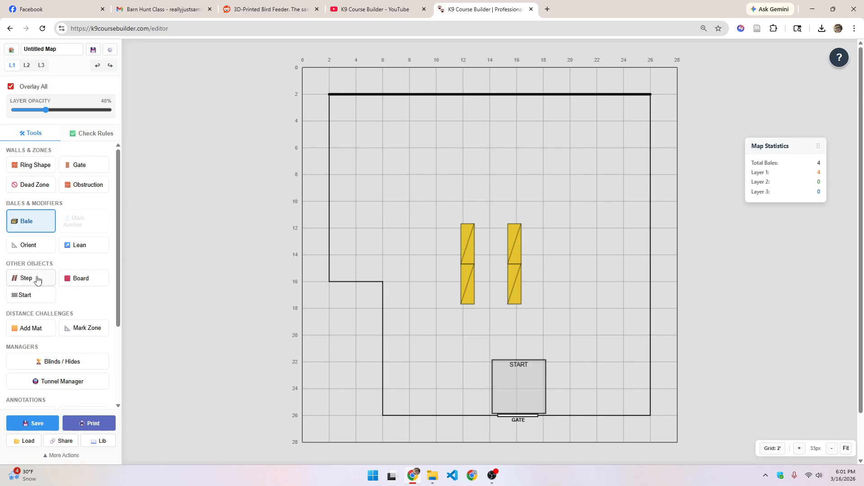
On layer 2, place a flat bale bridging the gap between the upper bales of the two columns
click(27, 65)
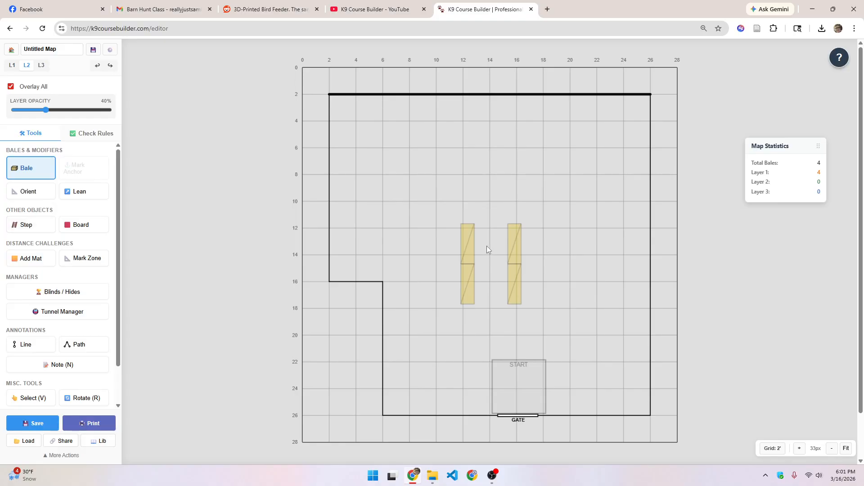
click(505, 260)
drag(505, 259, 488, 248)
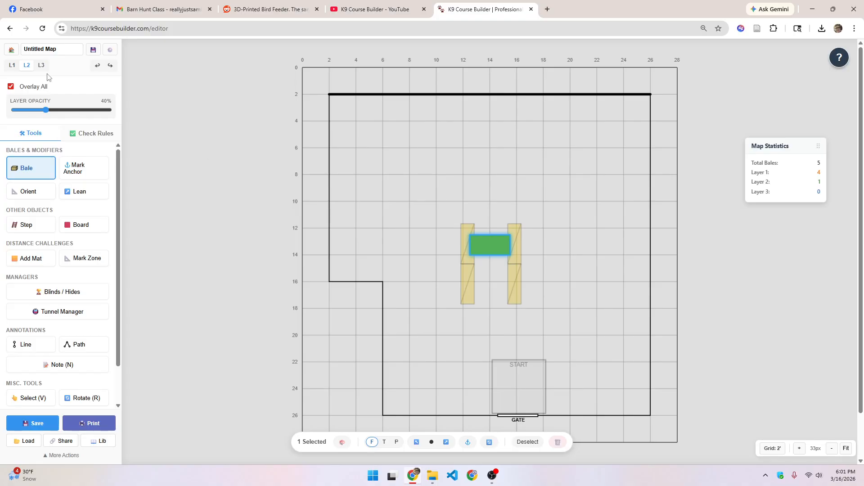
click(9, 66)
click(27, 66)
click(12, 66)
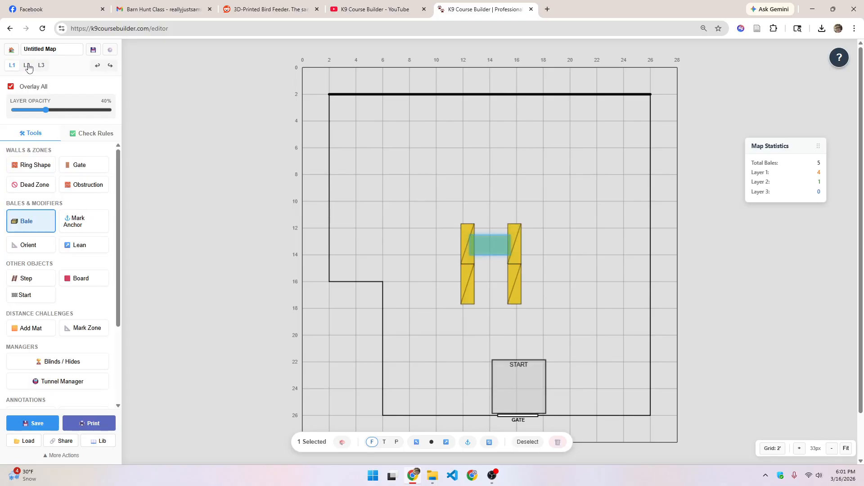
click(28, 67)
Duplicate the layer 2 bale and set the pair flush, one above the other, across the middle of the two columns
key(ctrl+c)
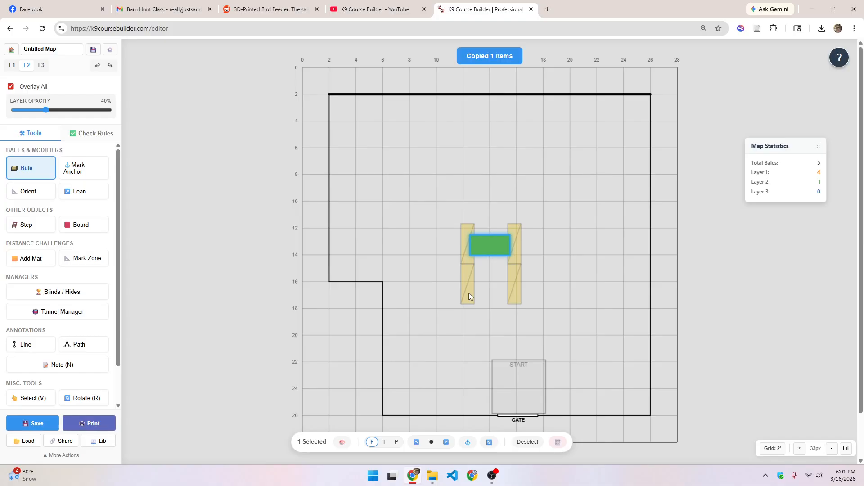
key(ctrl+v)
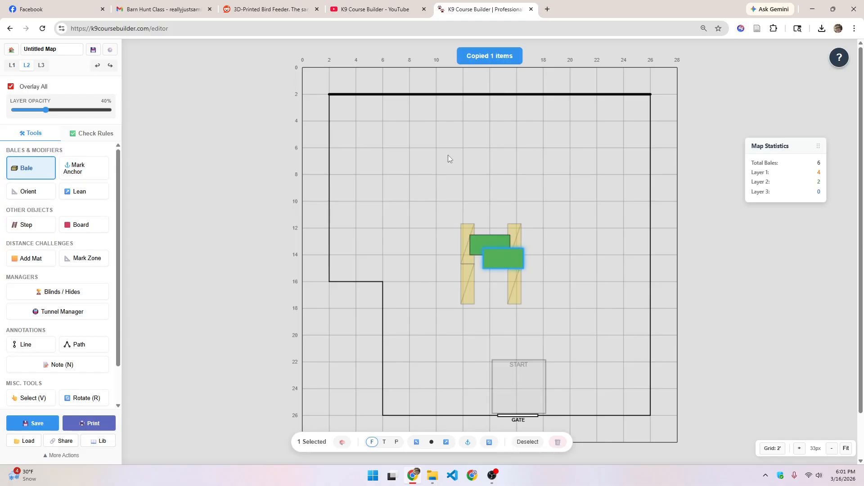
drag(512, 261, 490, 249)
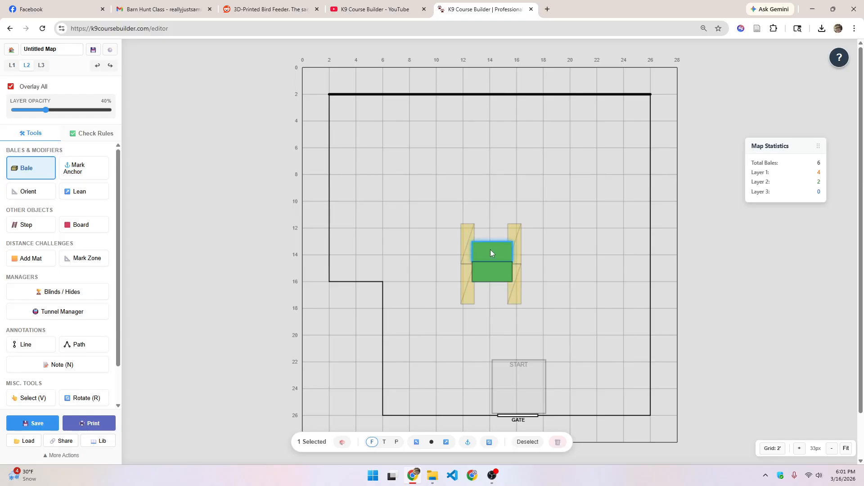
On layer 1, place a flat bale rotated vertically against the outer side of the left tall column, centred on its joint
click(12, 65)
click(436, 259)
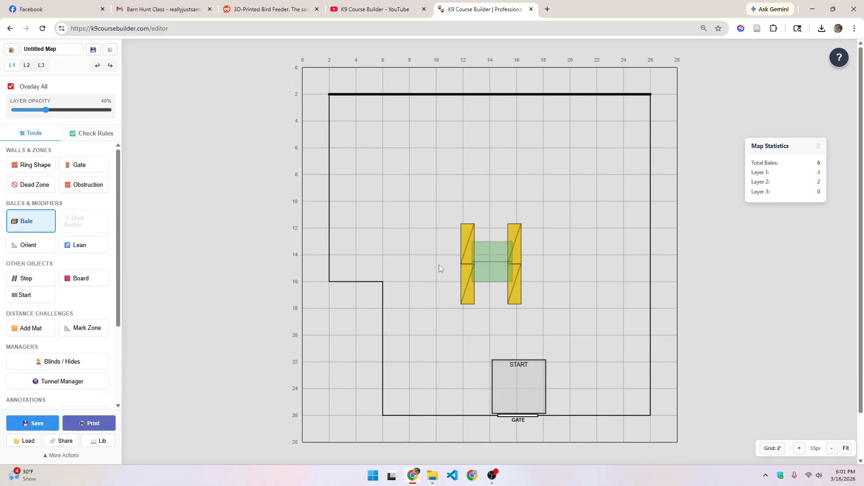
click(432, 266)
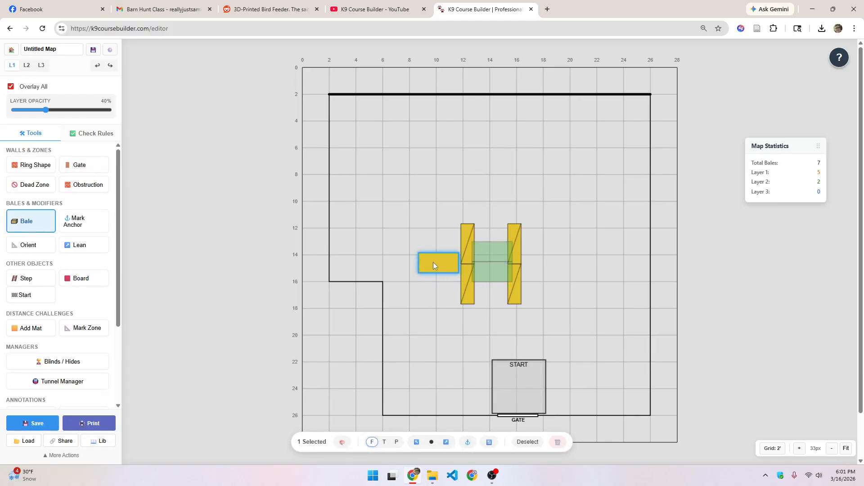
key(r)
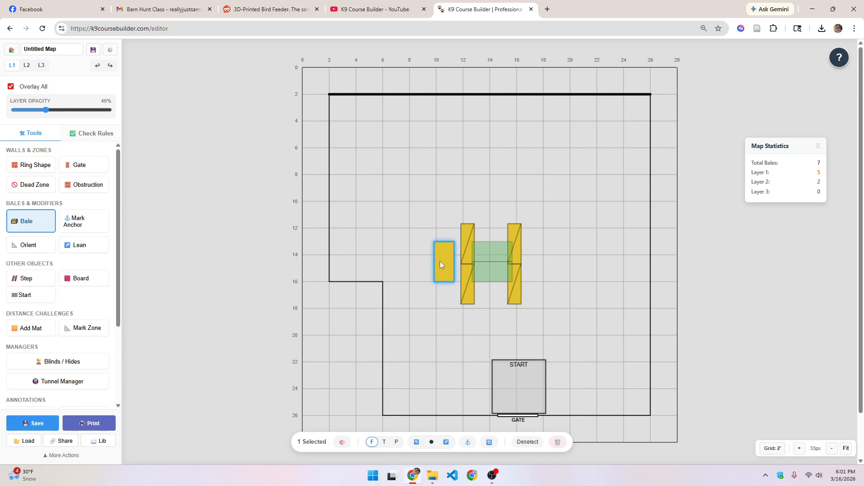
Duplicate the flat side bale and place the copy against the outer side of the right tall column at the same height
key(ctrl+c)
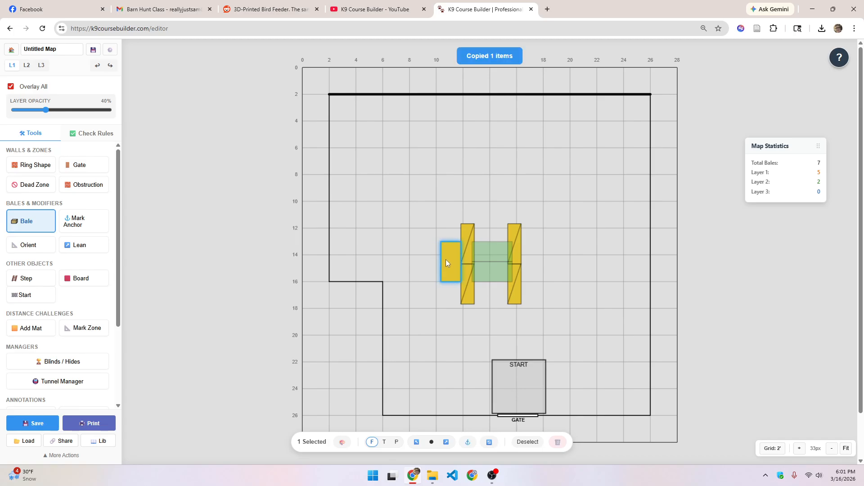
key(ctrl+v)
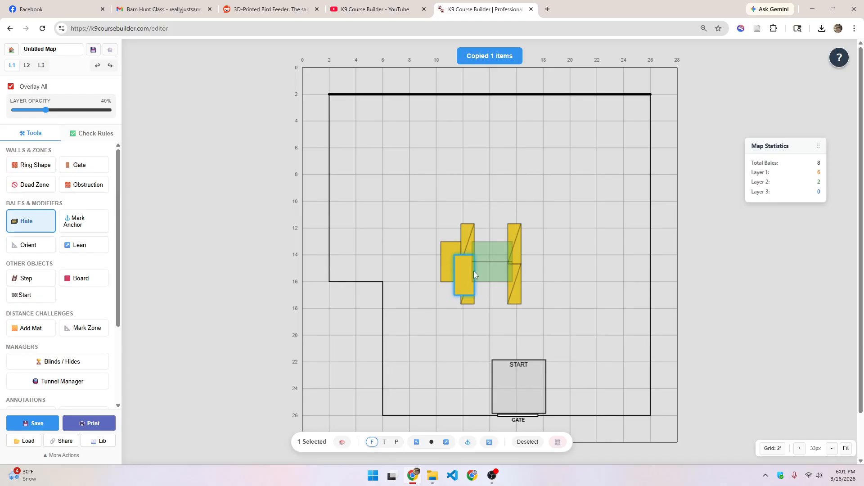
drag(473, 271, 541, 261)
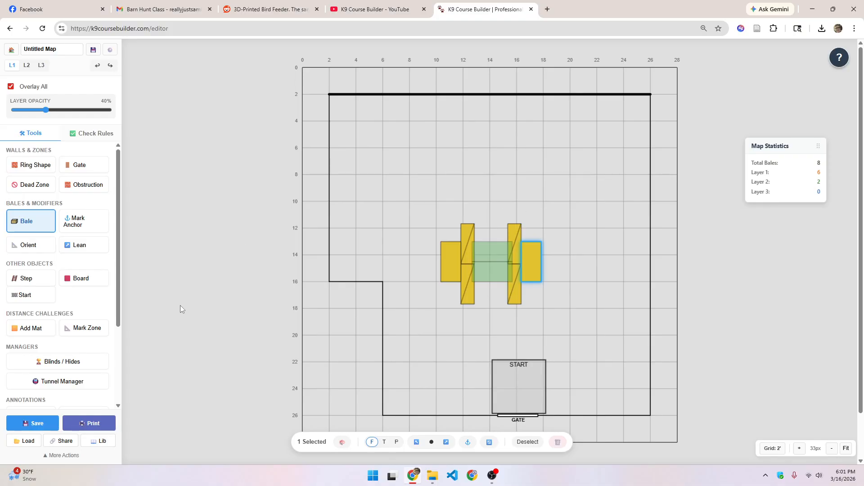
In the Tunnel Manager, mark the two tunnel openings across the upper and lower ends of the tall bale columns
click(58, 382)
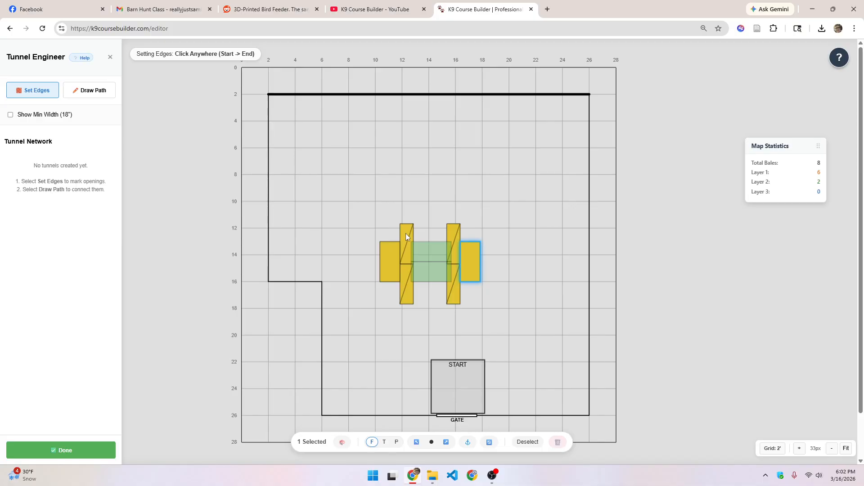
click(453, 234)
click(454, 294)
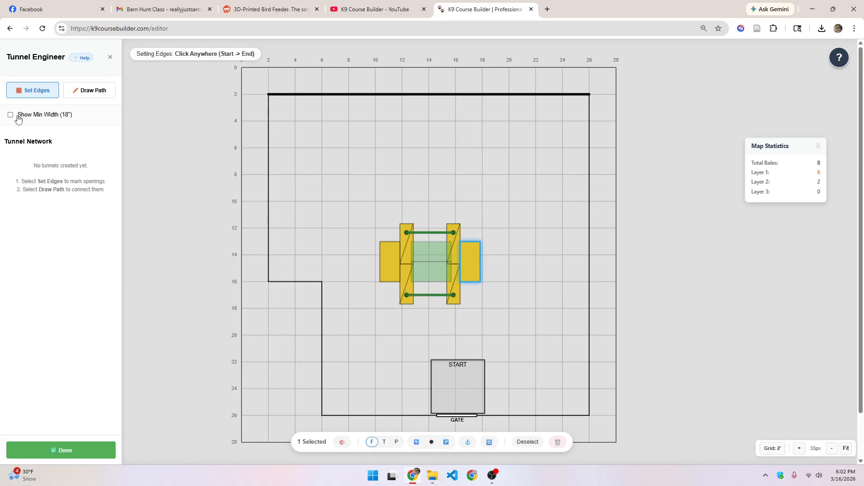
Draw the tunnel path between the two openings, show the 18" minimum width, and finish tunnel editing
click(85, 93)
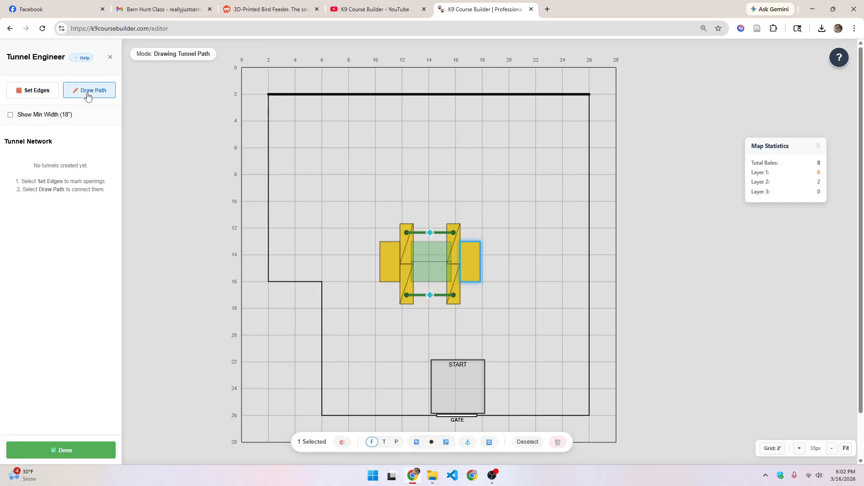
click(429, 232)
click(430, 294)
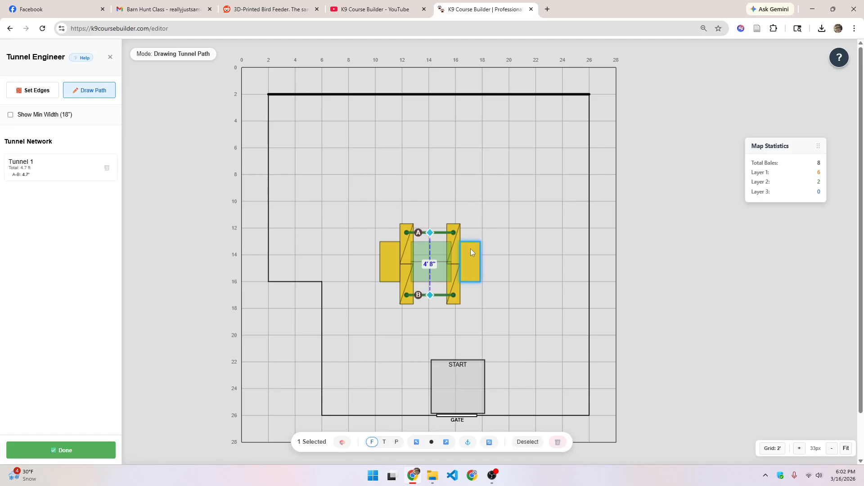
click(10, 115)
click(75, 452)
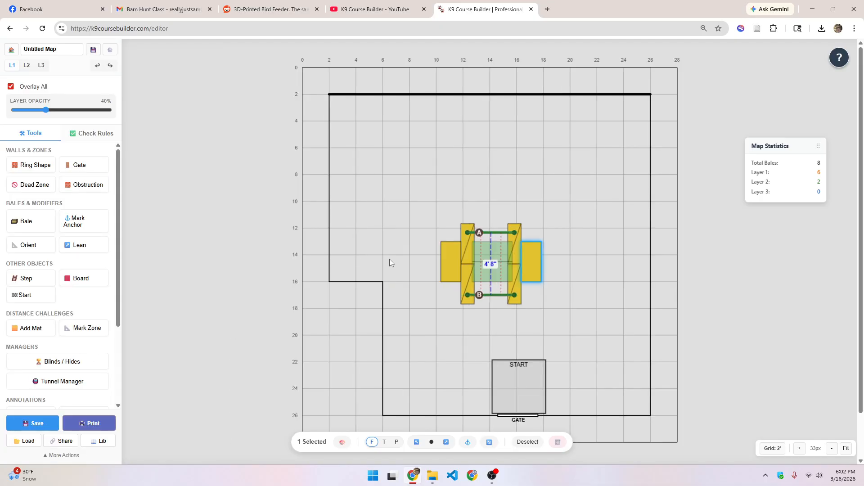
Move both tall bale columns inward to the 18" minimum-width guides and shift the flat side bales in against them
click(551, 309)
click(512, 247)
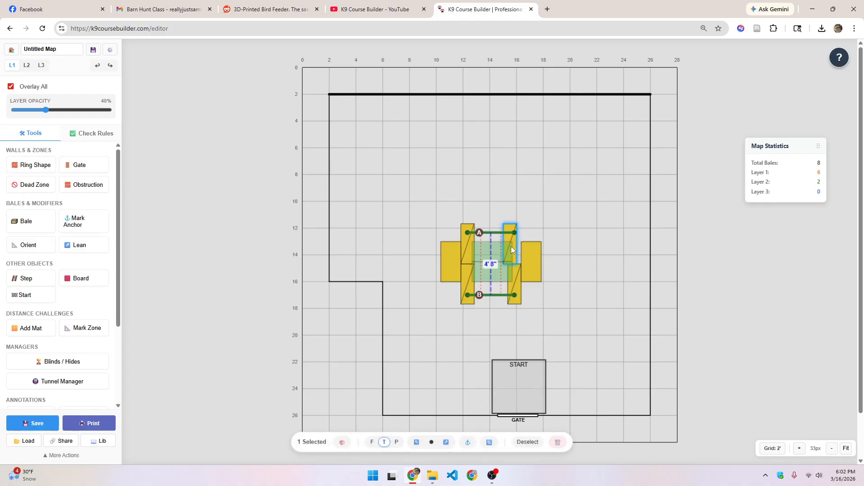
drag(513, 280, 509, 281)
drag(468, 247, 474, 248)
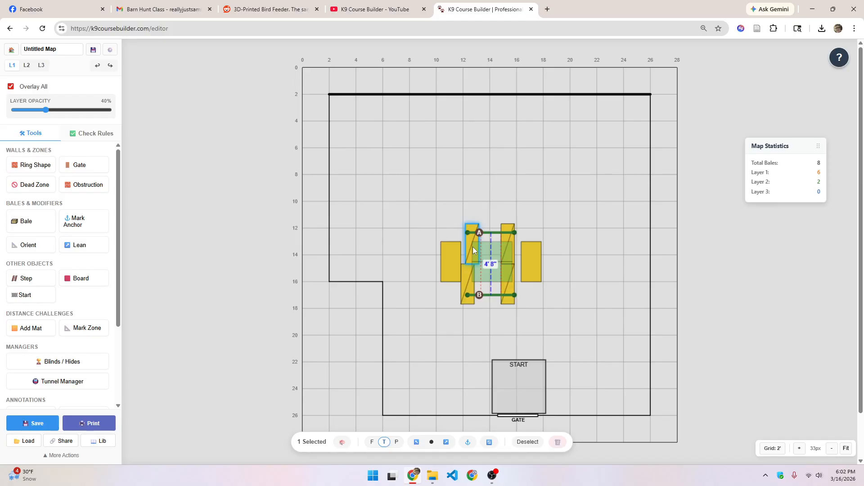
drag(467, 279, 455, 263)
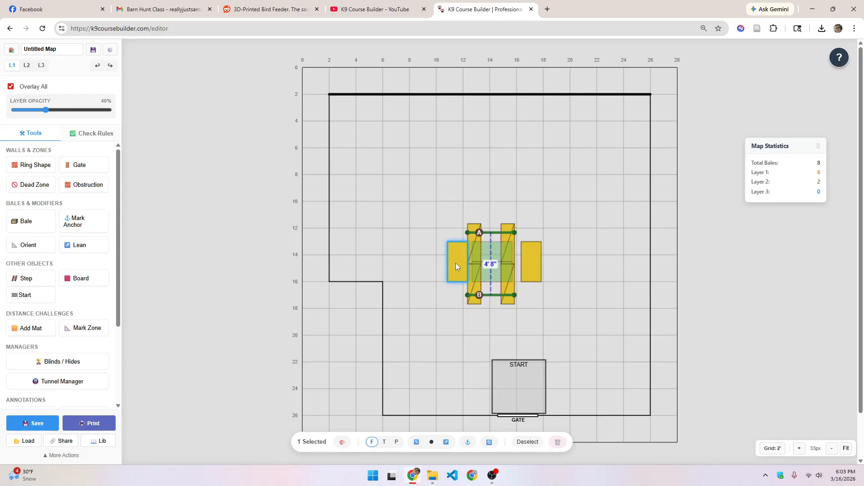
drag(529, 261, 520, 262)
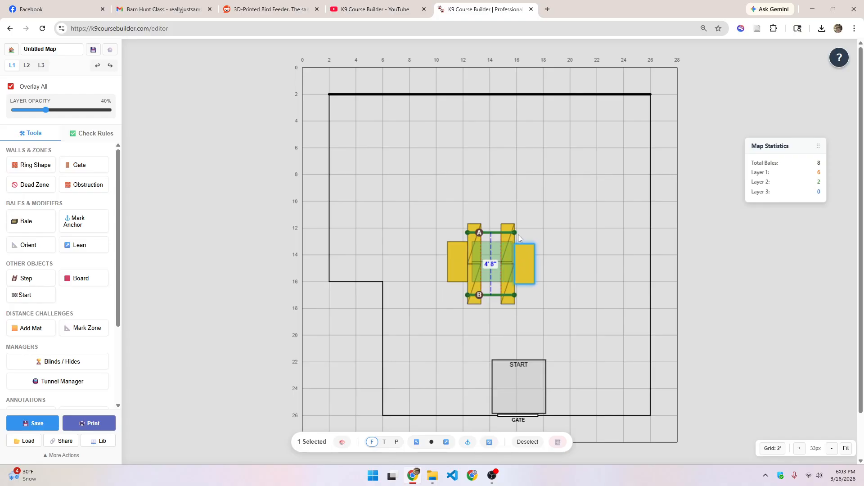
Move the endpoints of both tunnel opening lines onto the repositioned tall bales
drag(509, 233, 471, 231)
drag(473, 295, 473, 296)
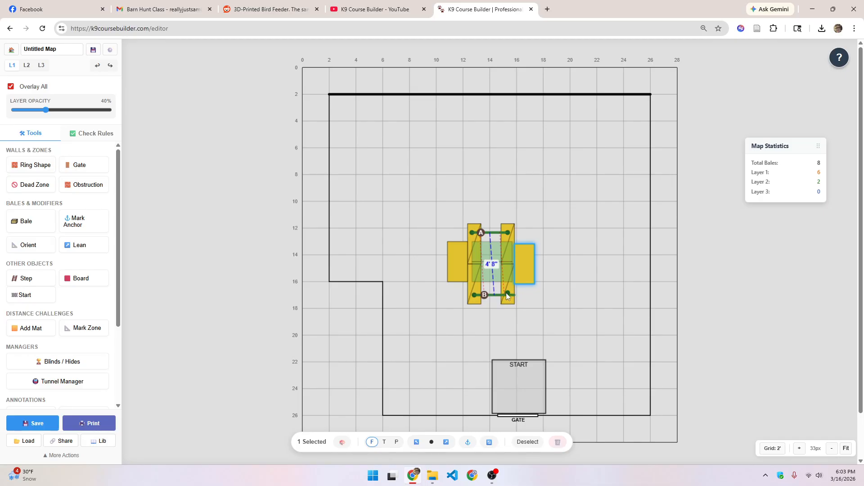
drag(506, 294, 507, 296)
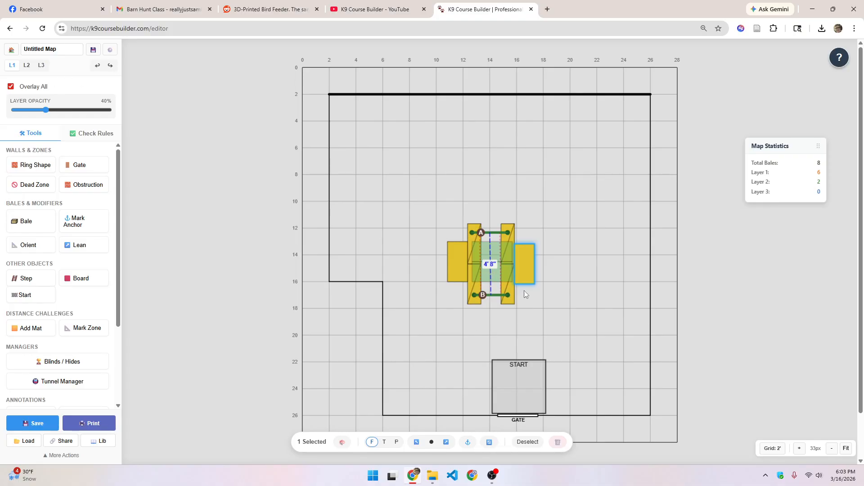
On layer 2, recentre the two stacked flat bales over the narrowed tunnel, keeping them flush together
click(27, 66)
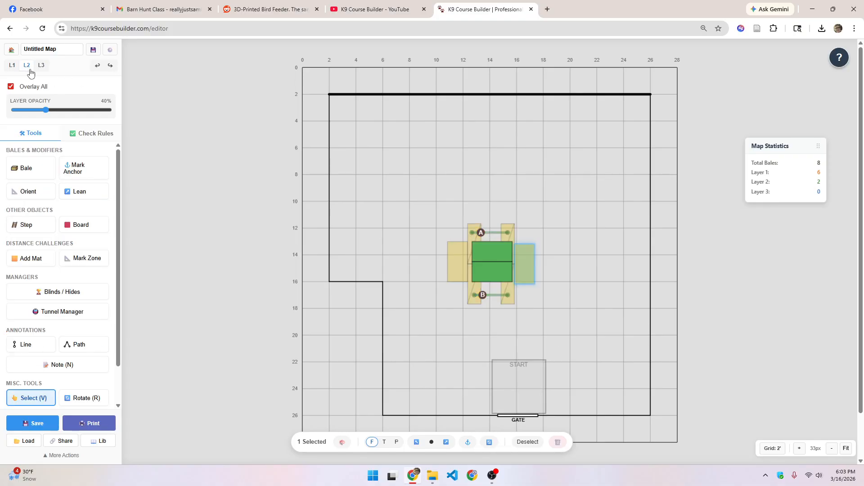
click(481, 252)
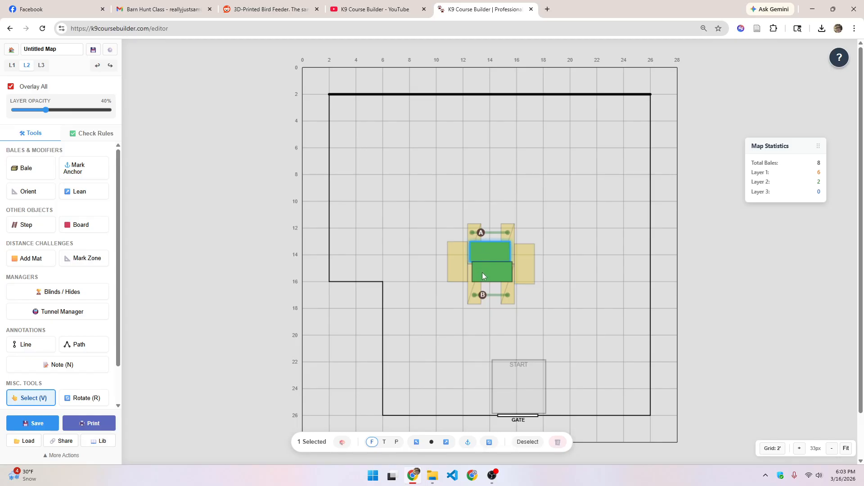
drag(484, 255, 489, 278)
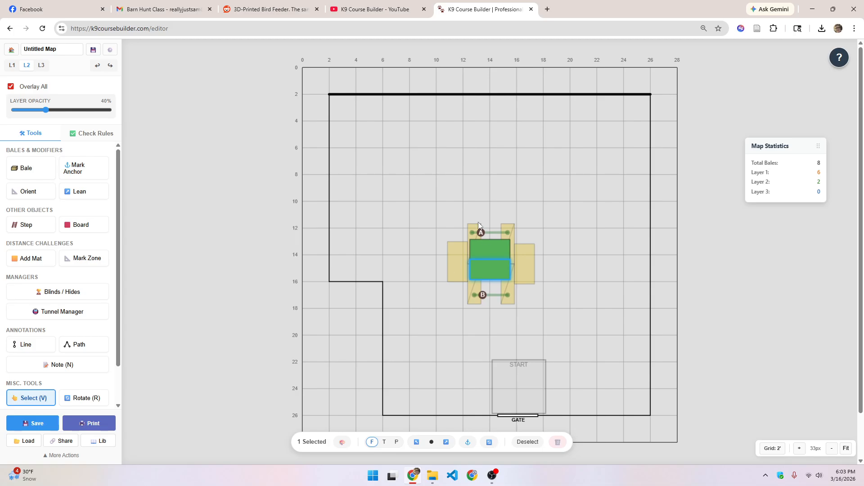
On layer 1, place a flat horizontal bale near the ring's upper-left corner, about 3 ft across and 3 ft down
click(13, 66)
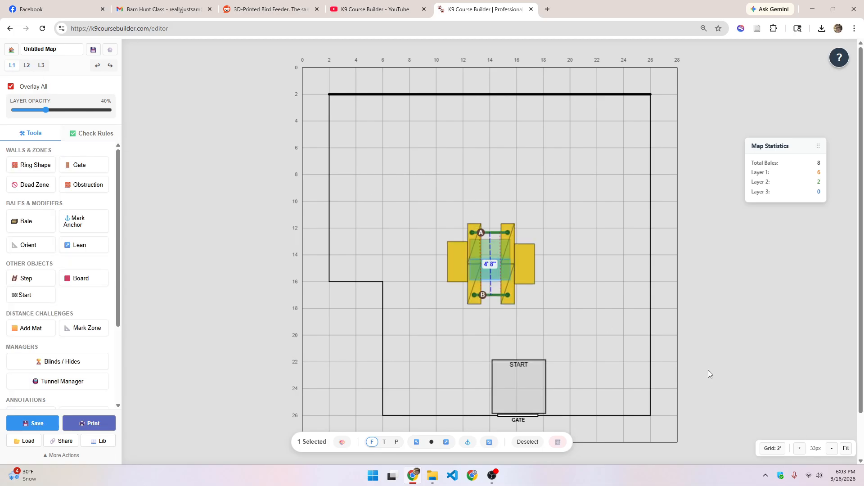
click(27, 227)
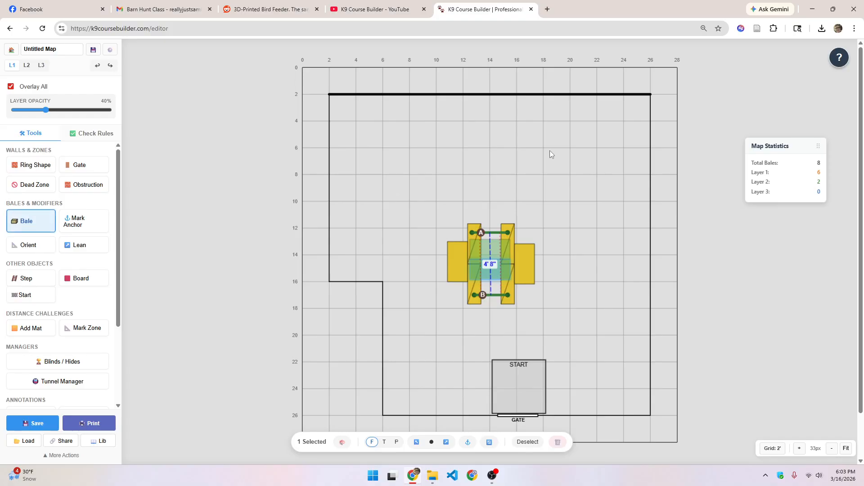
click(368, 114)
drag(377, 134, 355, 123)
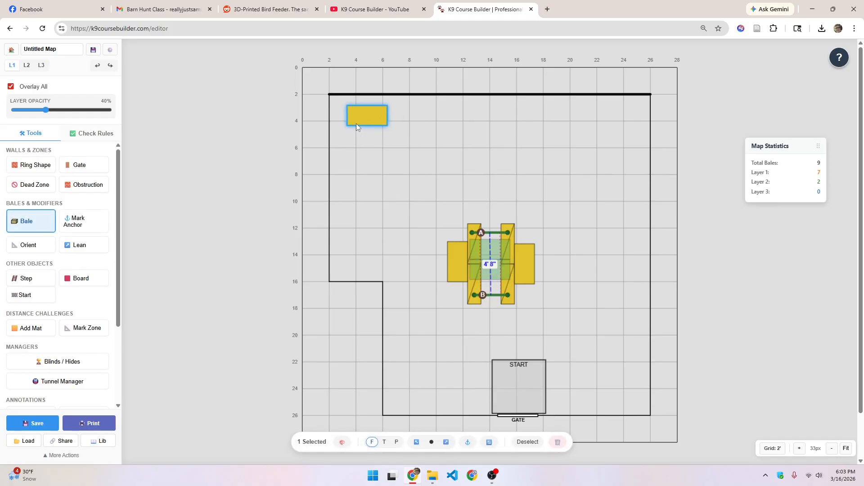
Place a flat horizontal bale near the ring's upper-right corner, spanning about 22 to 25 ft across
click(623, 112)
click(626, 118)
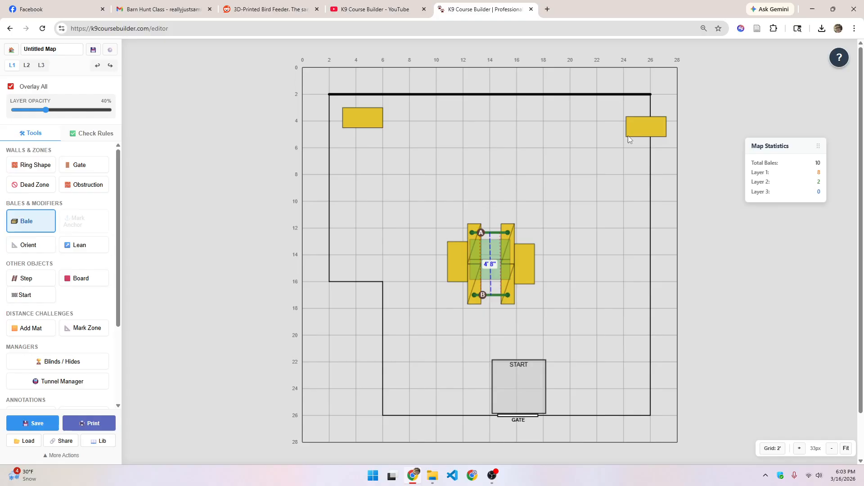
drag(628, 135, 599, 132)
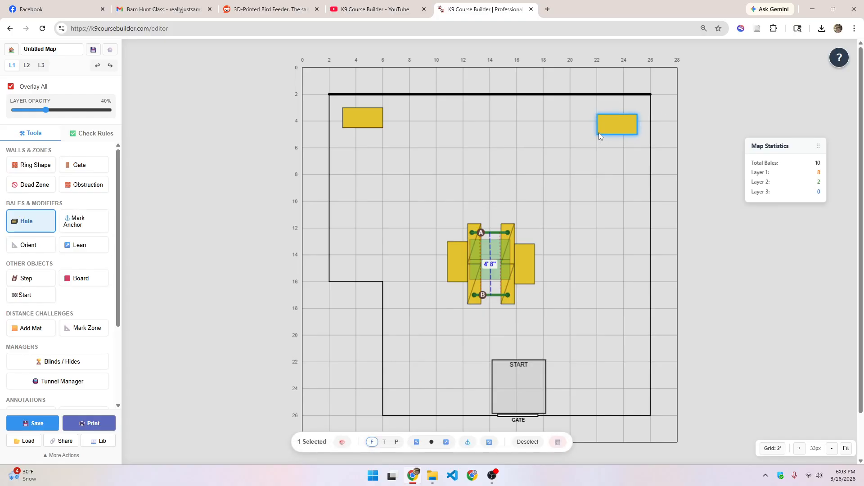
Place two flat horizontal bales: one at the ring's right wall about 18 ft down, one left of the start box about 20 ft down
click(595, 301)
click(613, 313)
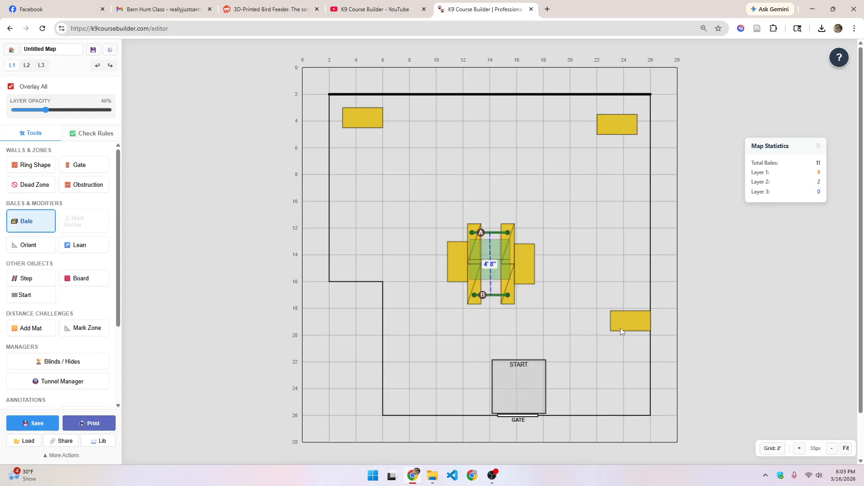
click(422, 342)
Add a flat bale below the ring's upper-right bale, rotate it vertical, overlap it onto that bale and set its lean to Left
click(603, 159)
drag(621, 164, 617, 147)
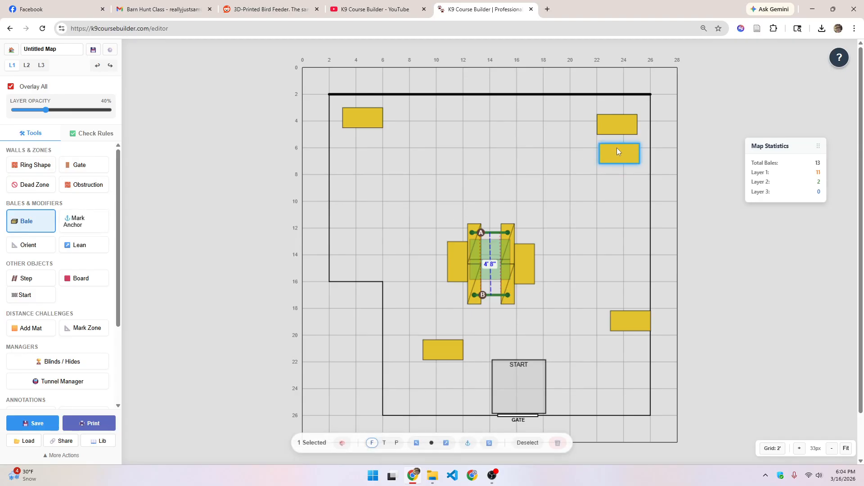
key(r)
key(r)
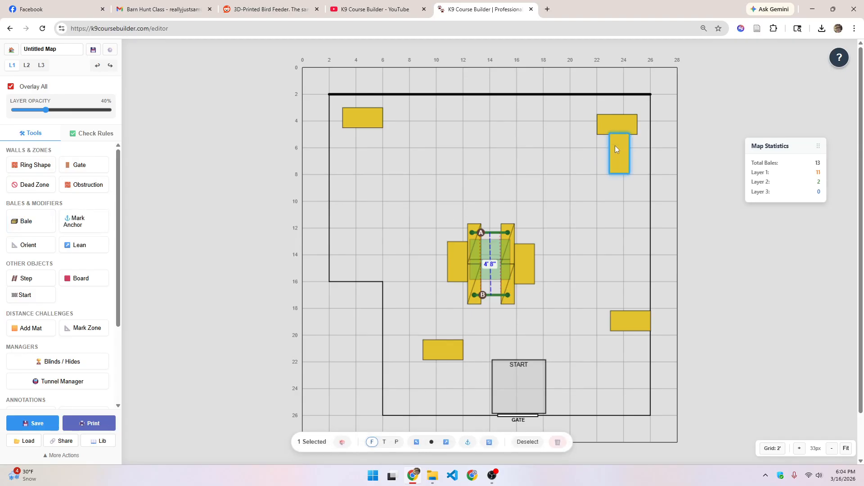
drag(615, 145, 615, 133)
right_click(621, 140)
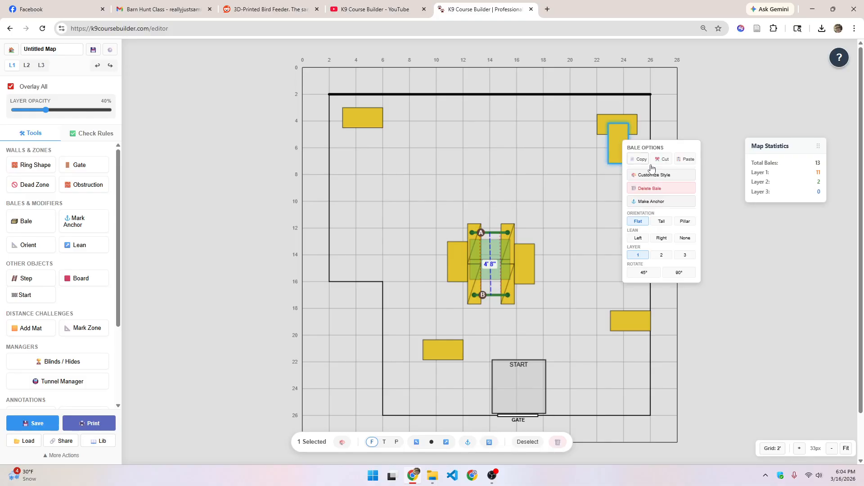
click(644, 238)
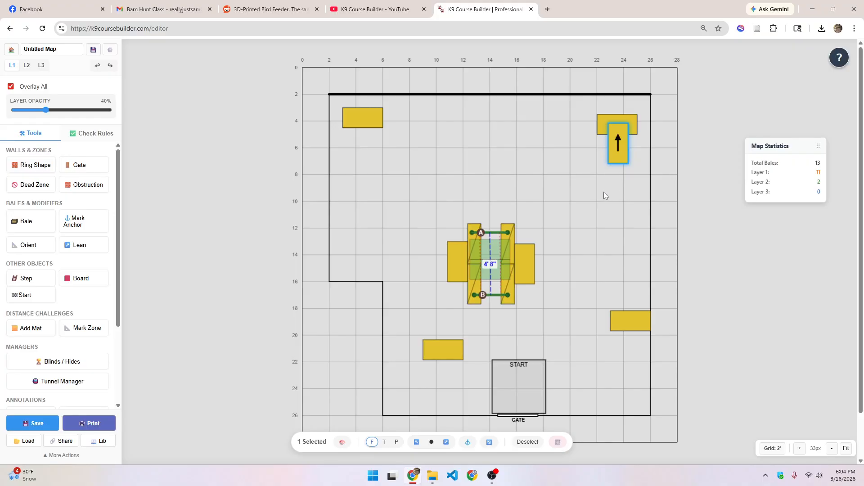
Run the rules check on the course for the Novice level
scroll(57, 349, down, 1)
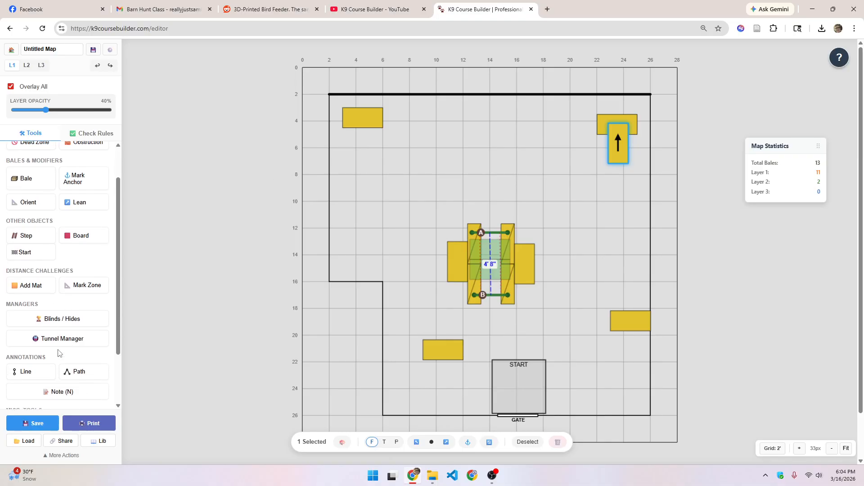
scroll(77, 194, up, 1)
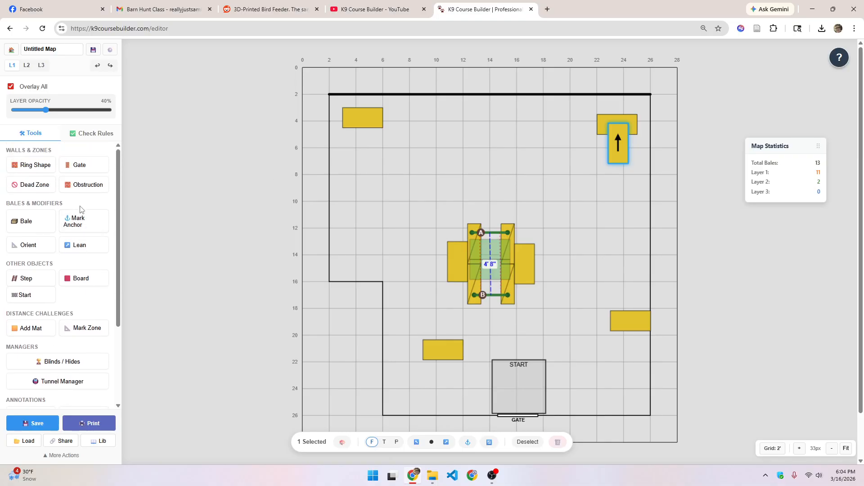
click(103, 134)
right_click(104, 132)
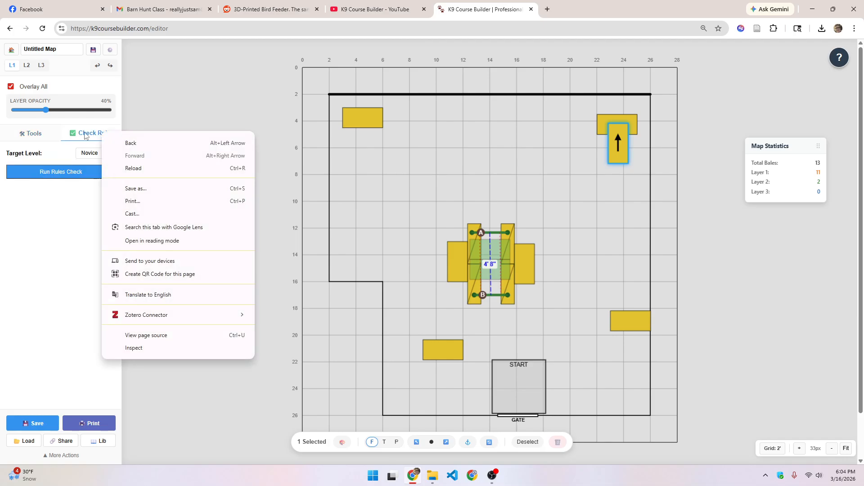
click(87, 135)
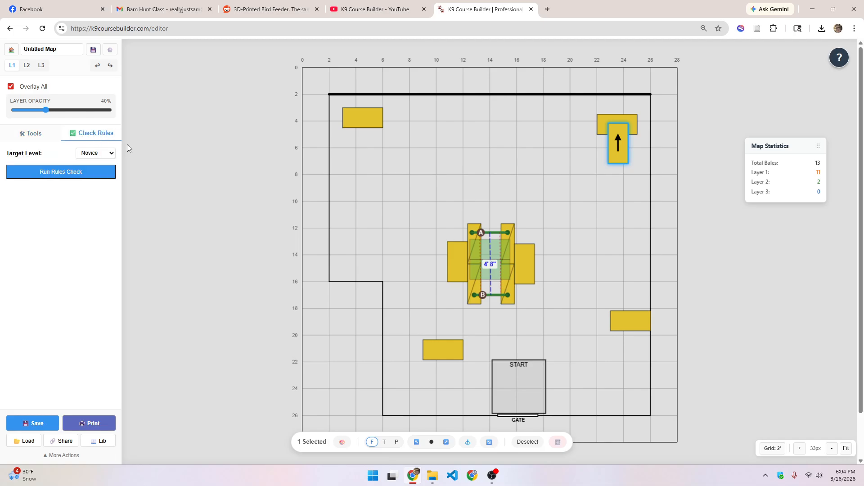
click(92, 174)
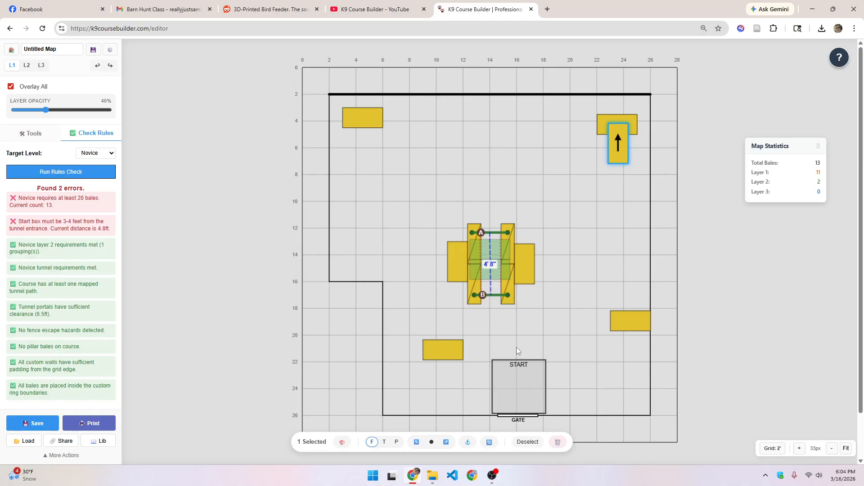
Move the whole tunnel group about 2 ft right and 1.5 ft down, closer to the start box
drag(548, 321, 410, 199)
drag(510, 287, 533, 304)
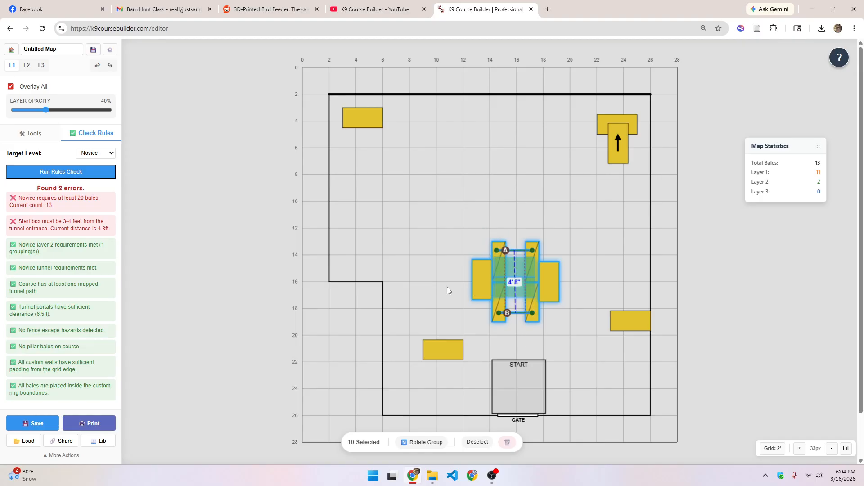
click(435, 204)
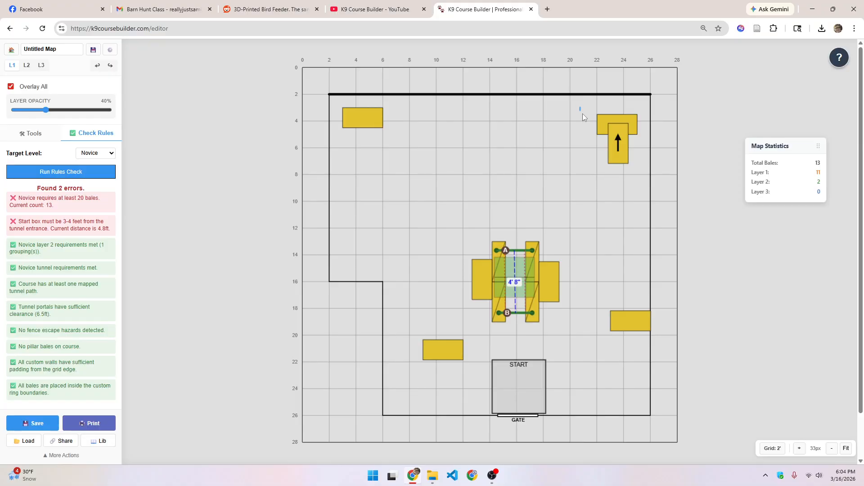
Copy the upper-right leaning bale pair and place two copies near the upper wall, starting at about 8 ft and 15 ft across
drag(579, 107, 647, 189)
key(ctrl+c)
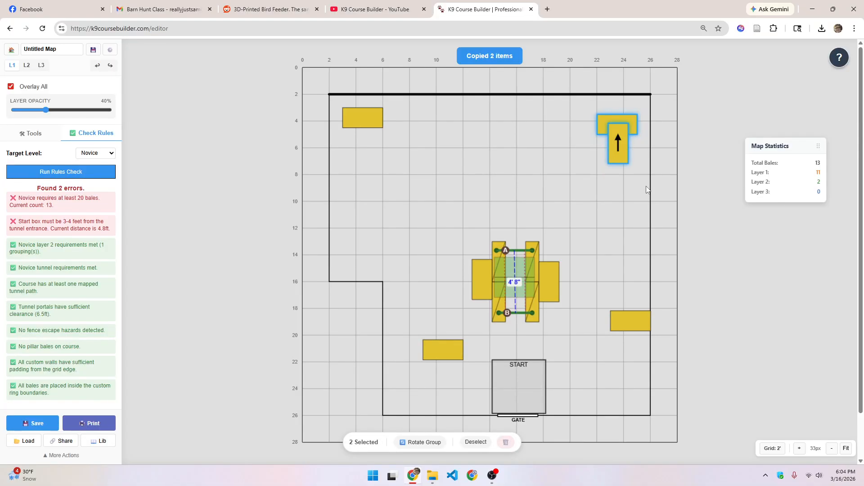
key(ctrl+v)
drag(630, 158, 528, 156)
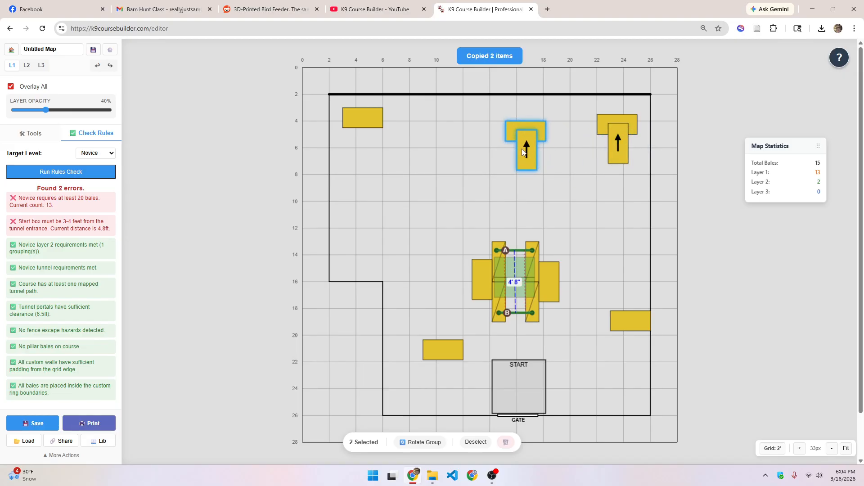
key(ctrl+v)
drag(636, 165, 439, 159)
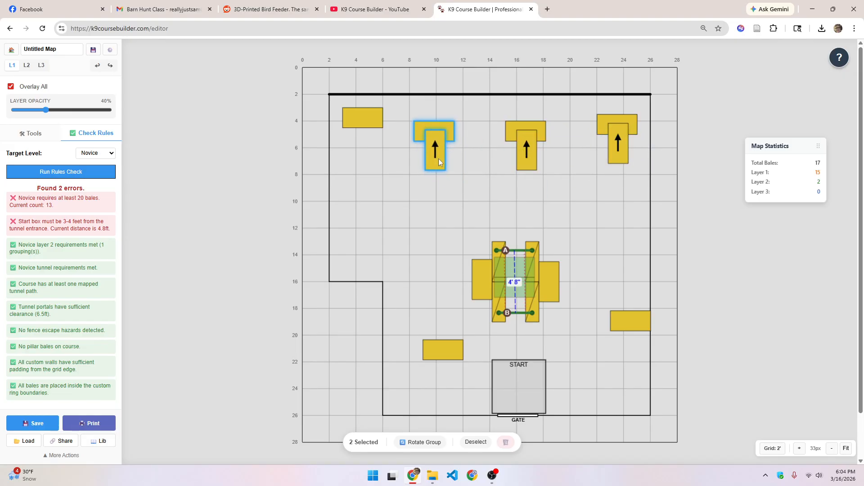
Place two more copies of the leaning bale pair, near the ring's left wall and upper-right of the tunnel, and rerun the Novice rules check
key(ctrl+v)
drag(624, 169, 371, 223)
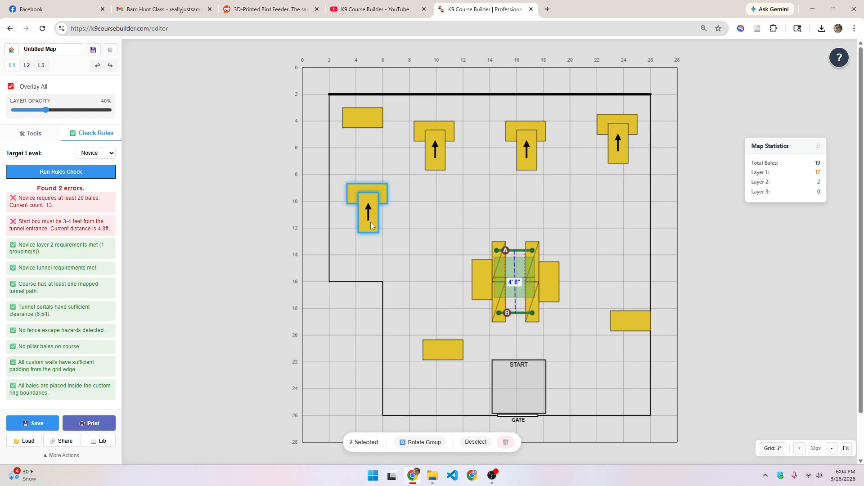
key(ctrl+v)
drag(639, 160, 604, 238)
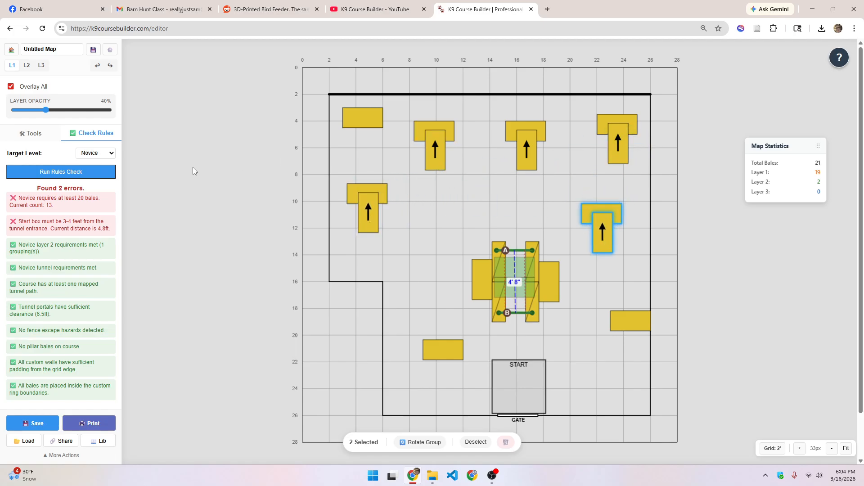
click(90, 174)
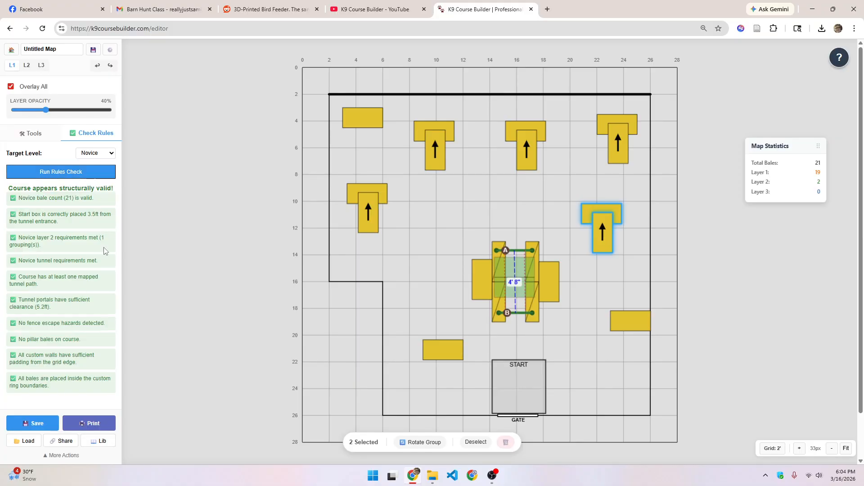
Start the Blind Manager with 5 blinds and no master random numbers, and turn off Show Randoms
click(34, 133)
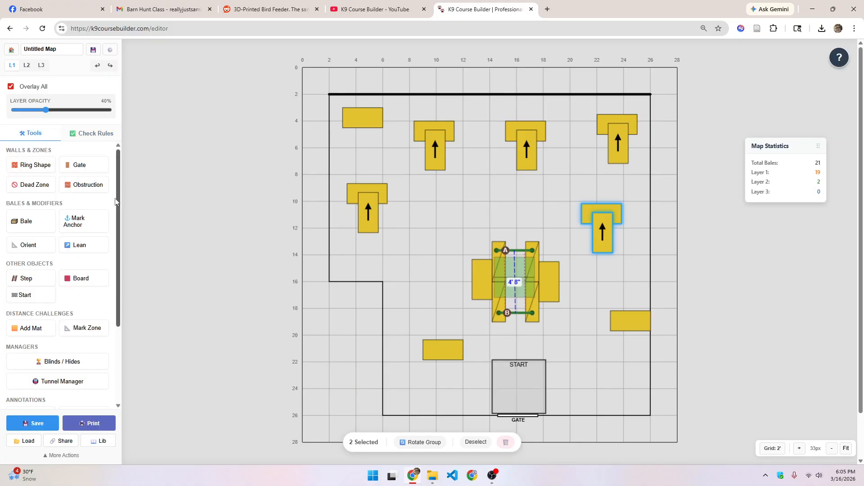
scroll(105, 260, down, 1)
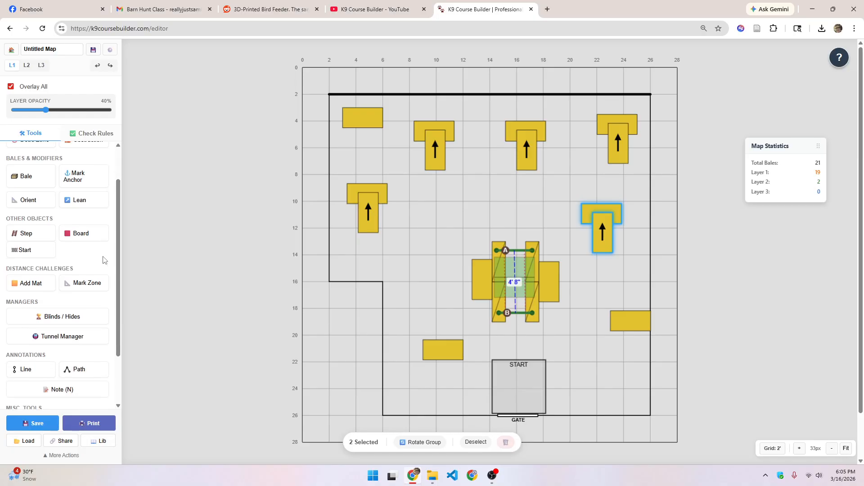
click(63, 321)
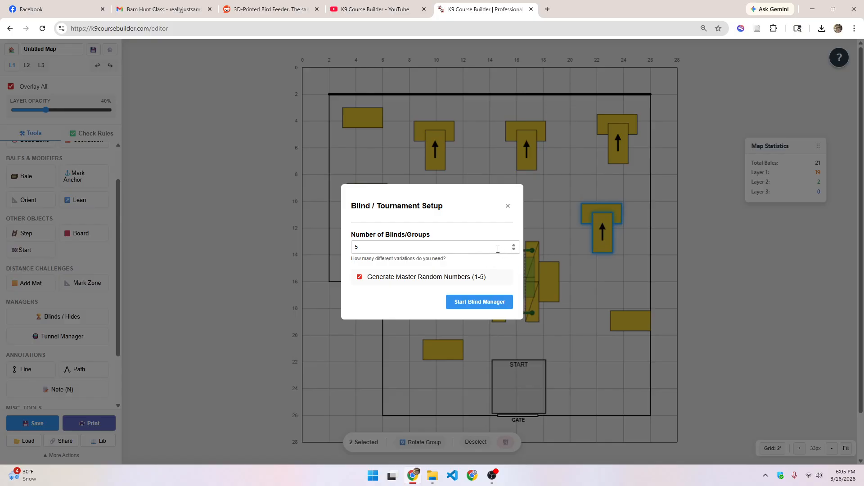
click(360, 278)
click(484, 306)
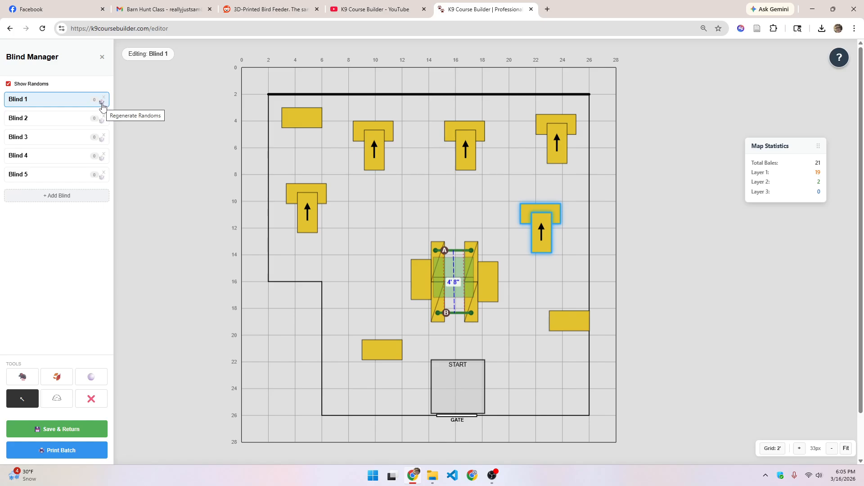
click(8, 84)
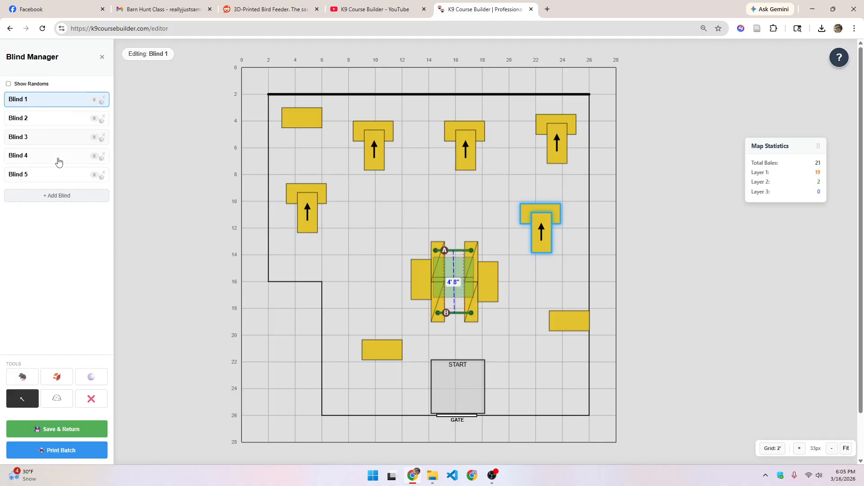
Place two Fluff markers in the open area left of the tunnel, at about 4 ft and 9 ft across
click(30, 384)
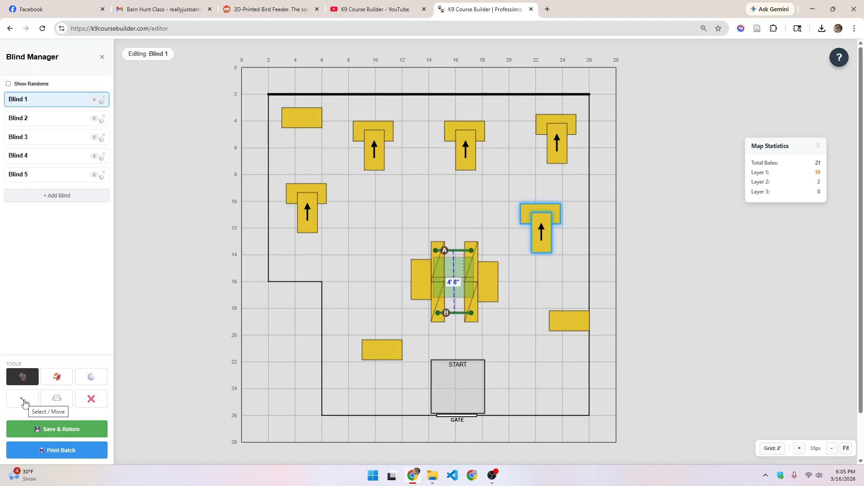
click(58, 401)
click(301, 272)
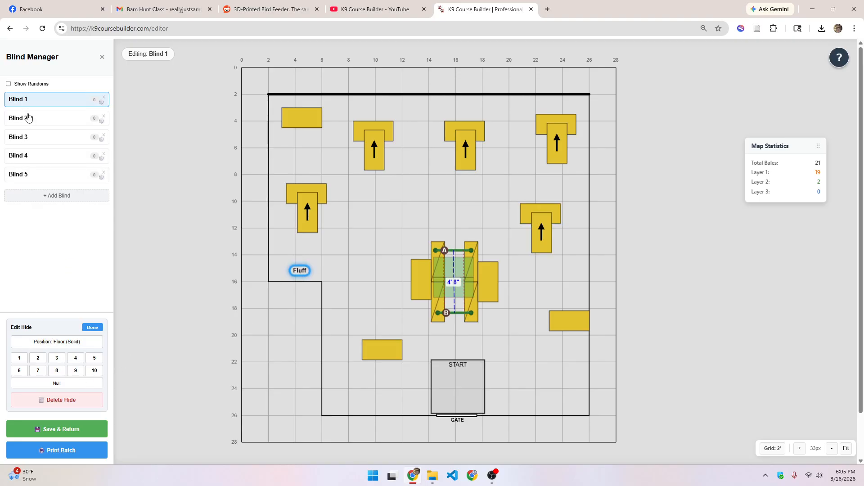
click(358, 248)
click(92, 328)
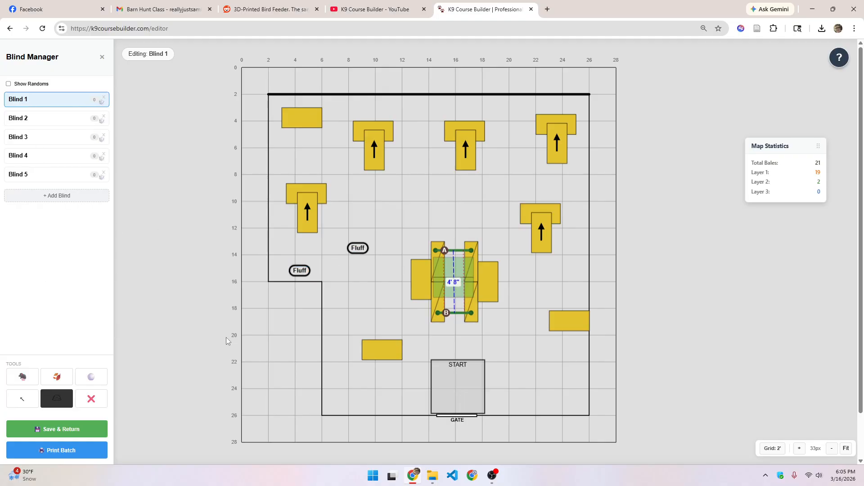
In Blind 1, place rat 1 on the floor at the lower-left corner of the tunnel's left side bale
click(22, 378)
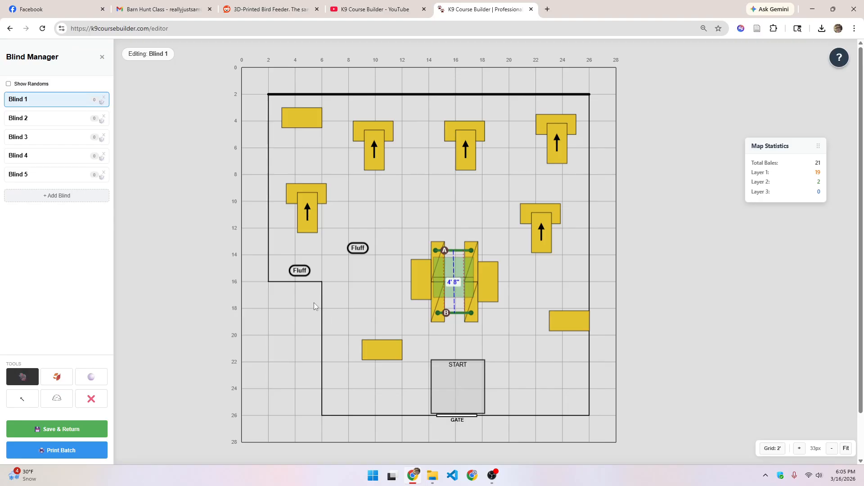
drag(346, 307, 422, 305)
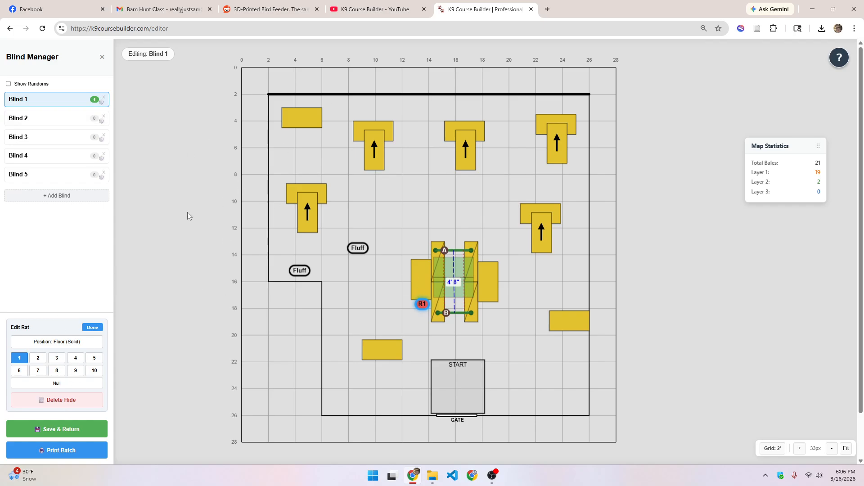
click(92, 328)
In Blind 1, place a litter hide on the leaning bale upper-right of the tunnel with position Under, deleting the stray one on the wall
click(67, 377)
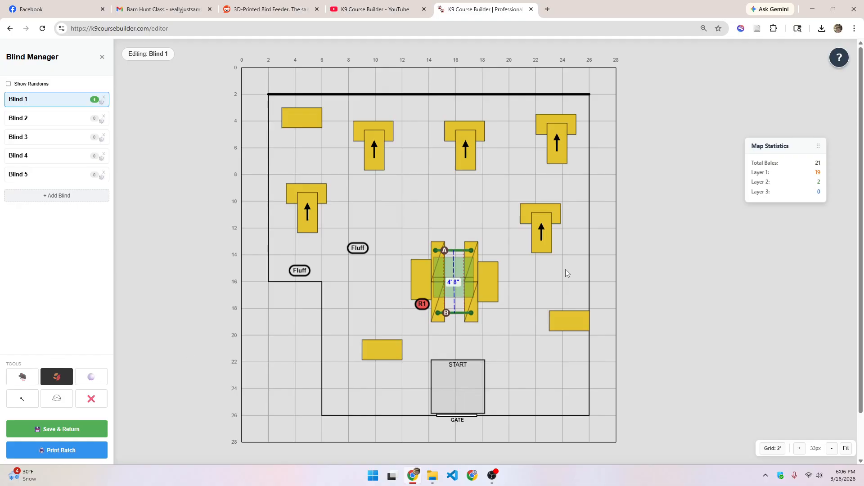
click(544, 226)
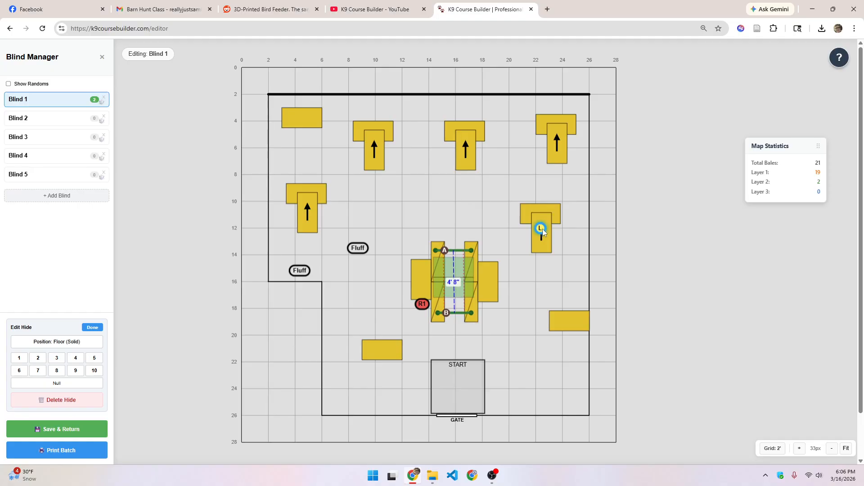
click(83, 345)
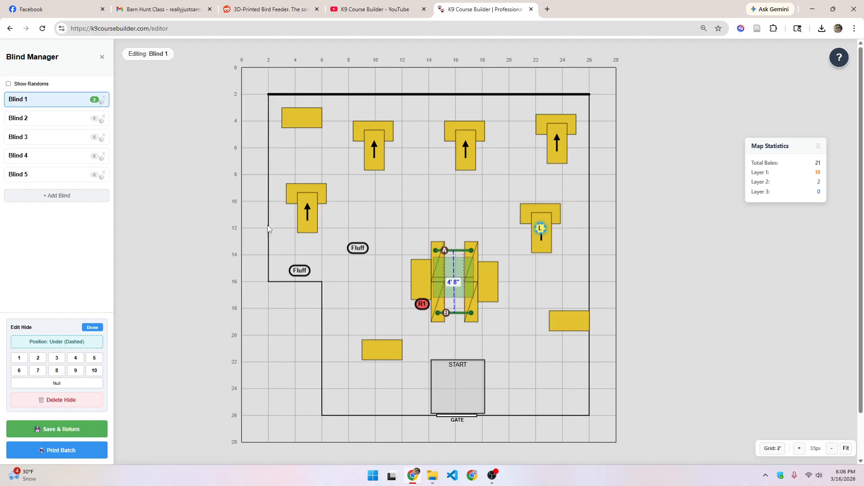
click(588, 246)
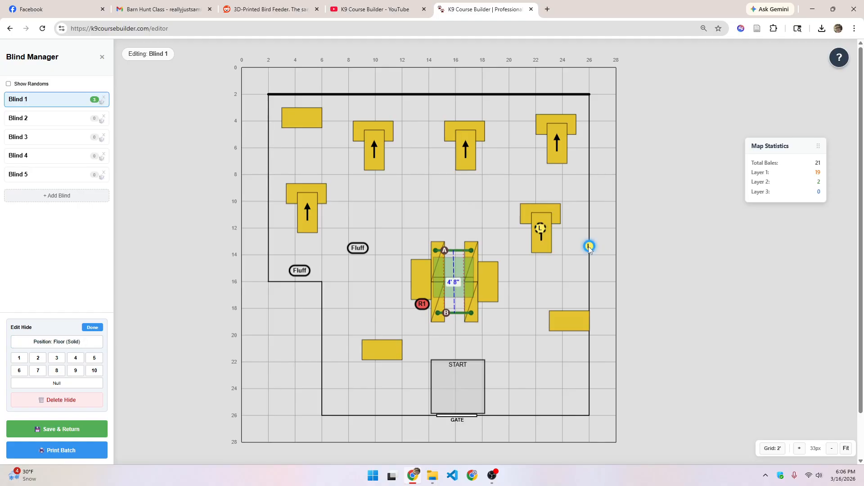
key(Delete)
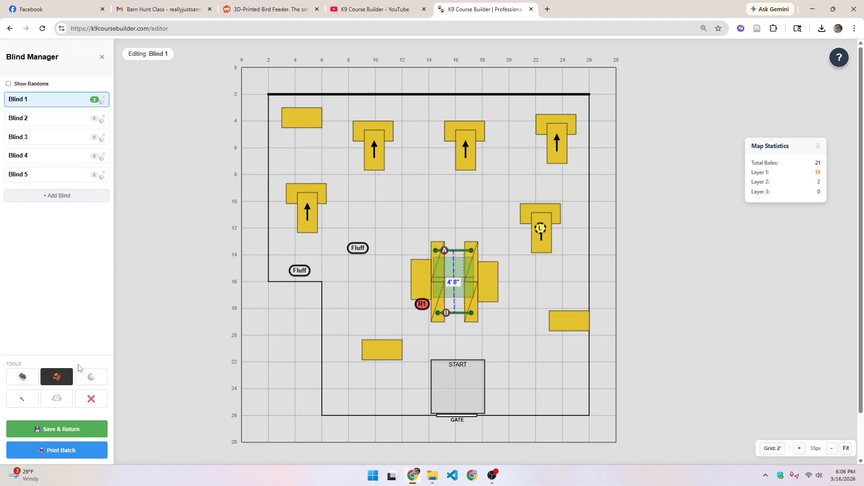
In Blind 1, place an empty hide beside the leftmost leaning bale pair near the upper wall
click(91, 376)
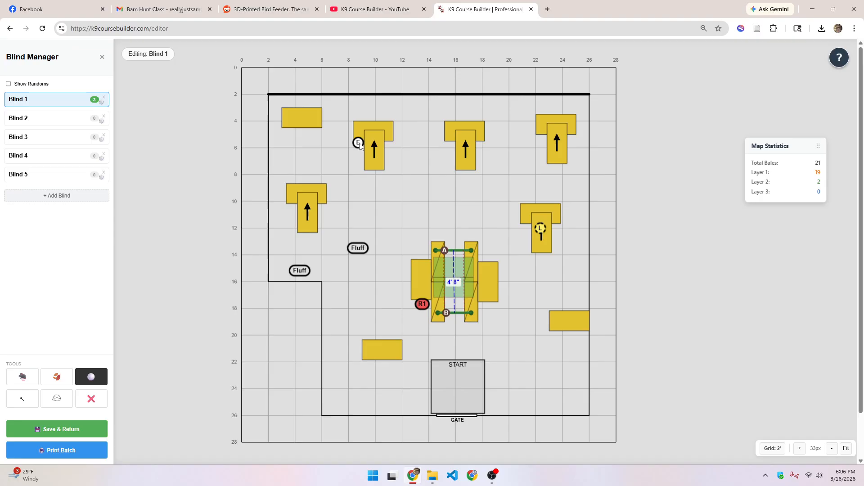
click(358, 148)
click(92, 327)
Switch to Blind 2 and place an empty hide beside the leaning bale pair near the ring's left wall
click(53, 123)
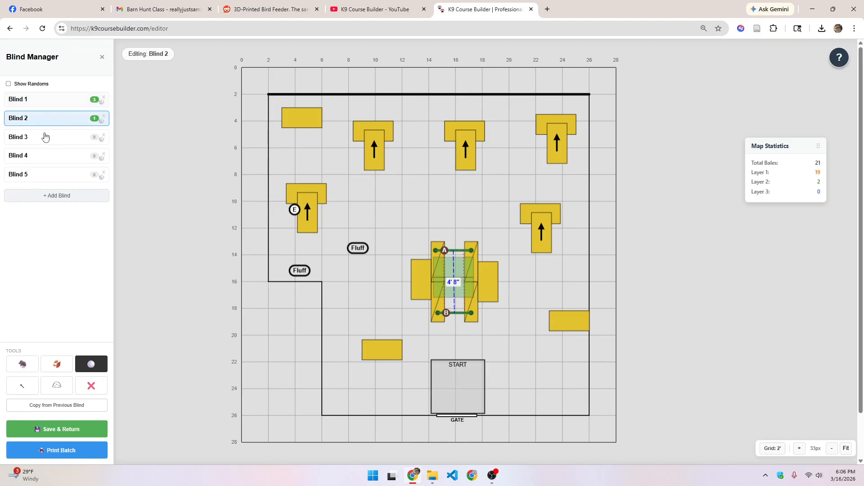
In Blind 2, place a litter hide beside the upper-middle leaning bale pair and rat 1 above the bale at the ring's right wall
click(56, 365)
click(453, 147)
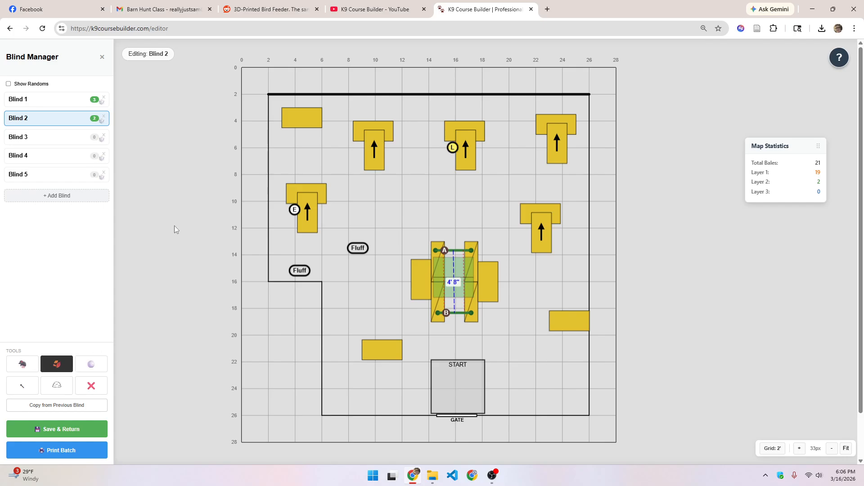
click(24, 364)
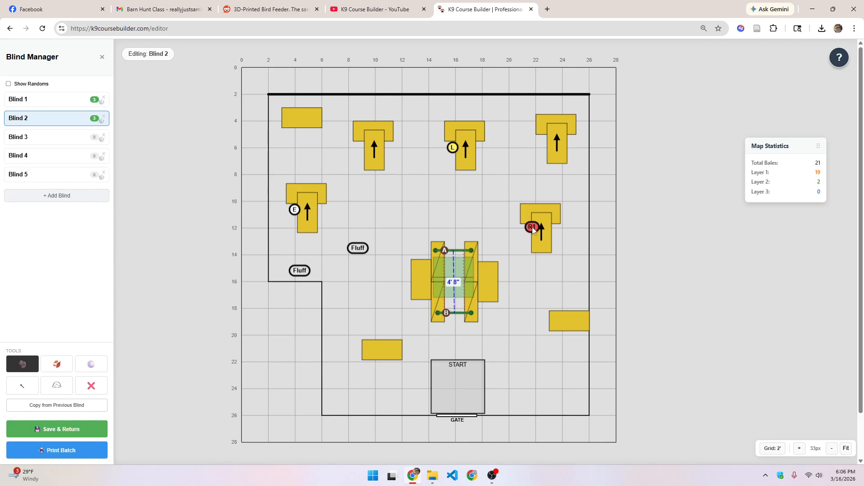
drag(532, 227, 542, 211)
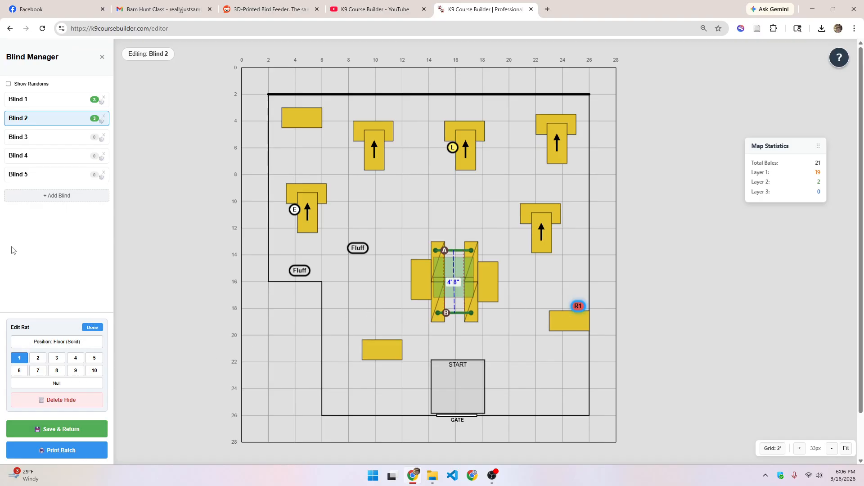
Delete the empty Blinds 3, 4 and 5, keeping only Blinds 1 and 2
click(103, 135)
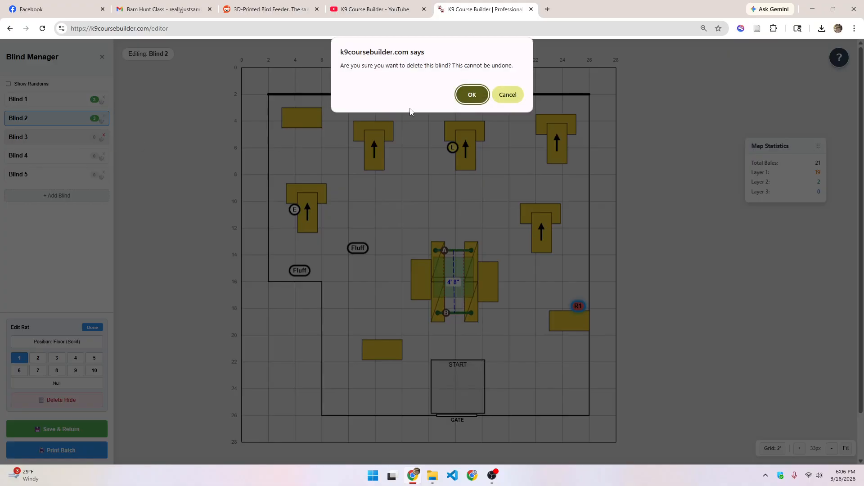
click(475, 98)
click(104, 135)
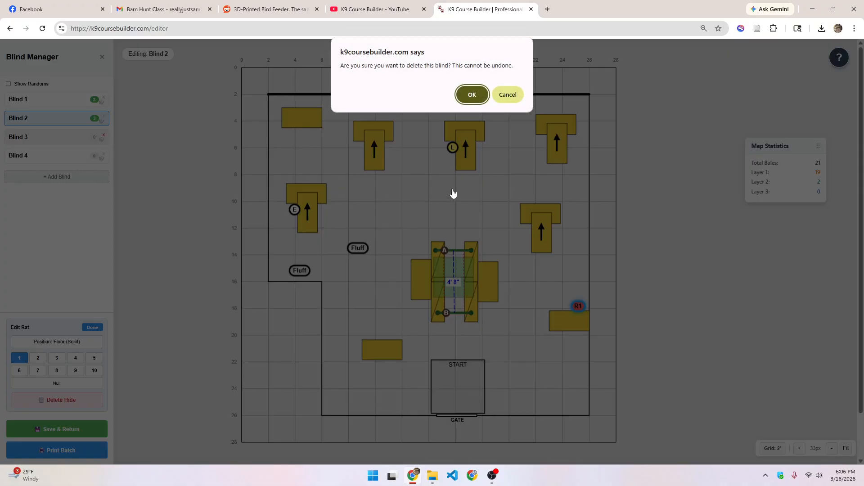
click(473, 98)
click(103, 135)
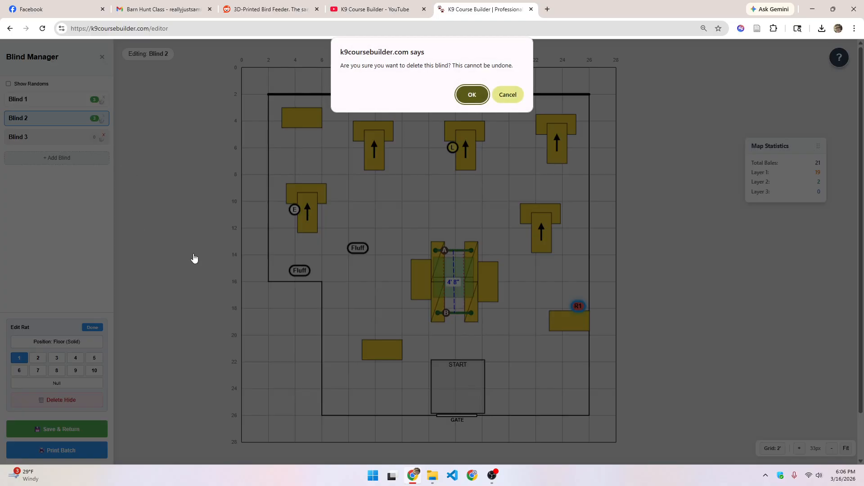
click(476, 101)
Save the new map as "Test Map for YouTube" in the Unorganized folder and return to the course editor
click(84, 430)
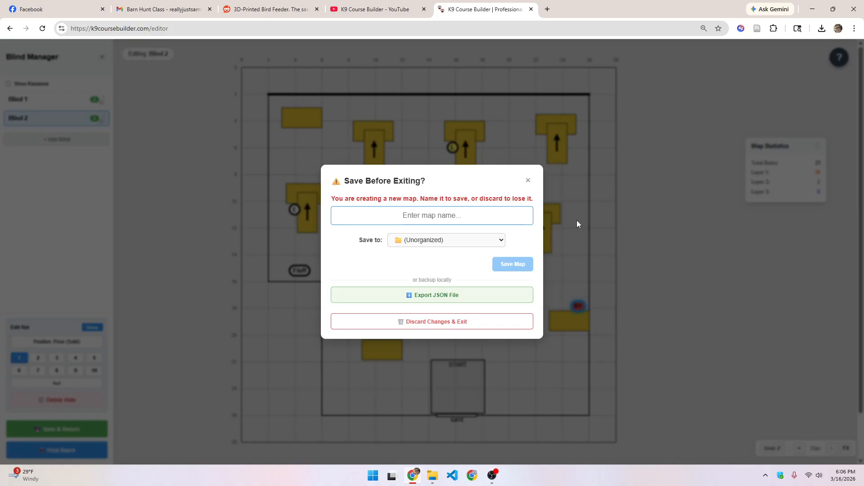
text(Test Ma)
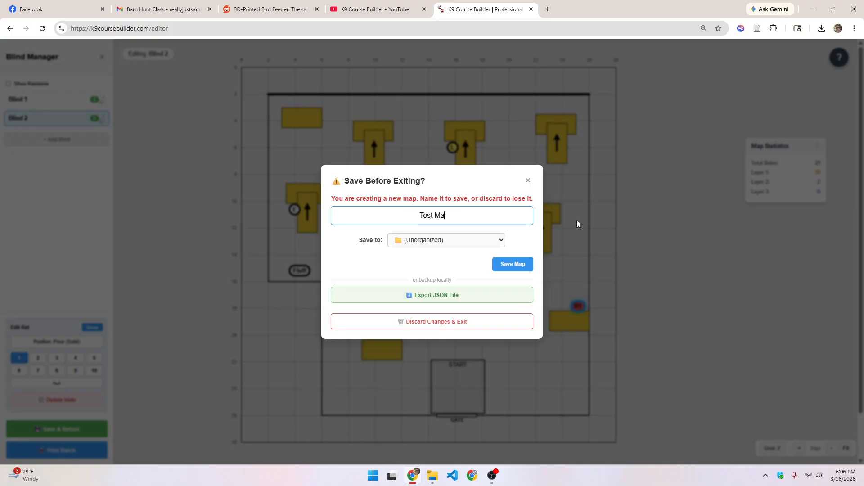
text(p for YouTuve)
key(BackSpace)
key(BackSpace)
text(be)
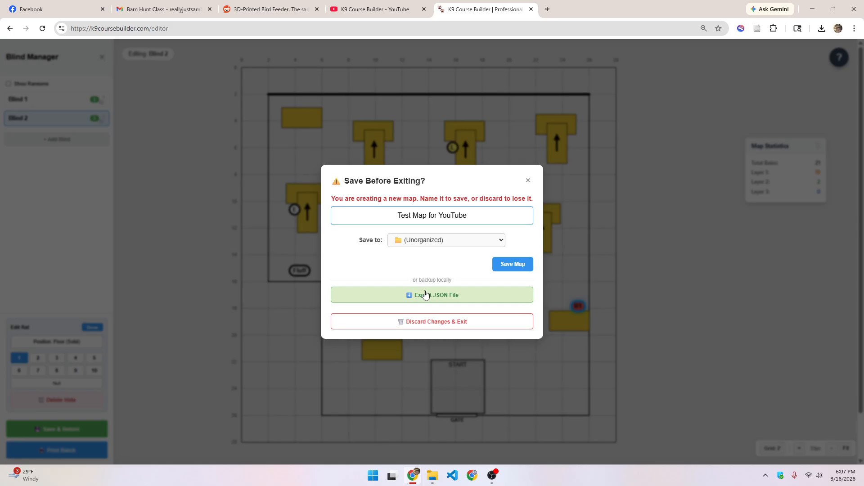
click(515, 269)
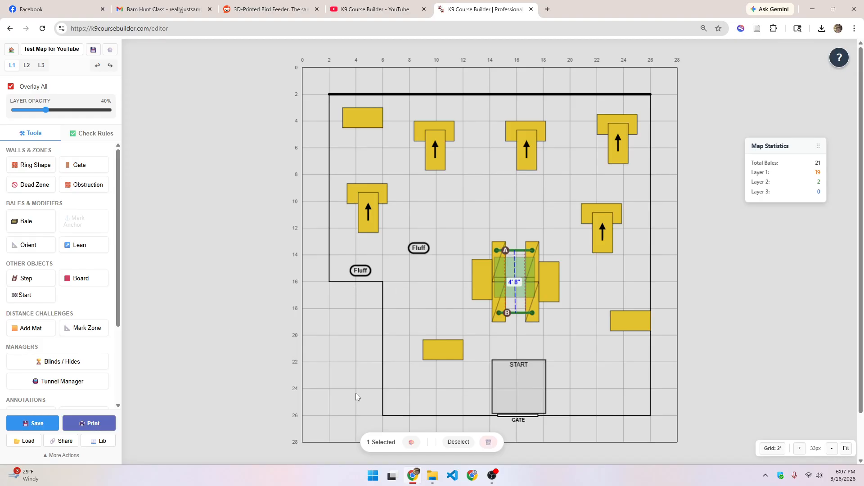
Measure from the start box's upper edge to tunnel entrance B with a line annotation and delete the measurement
scroll(14, 331, down, 2)
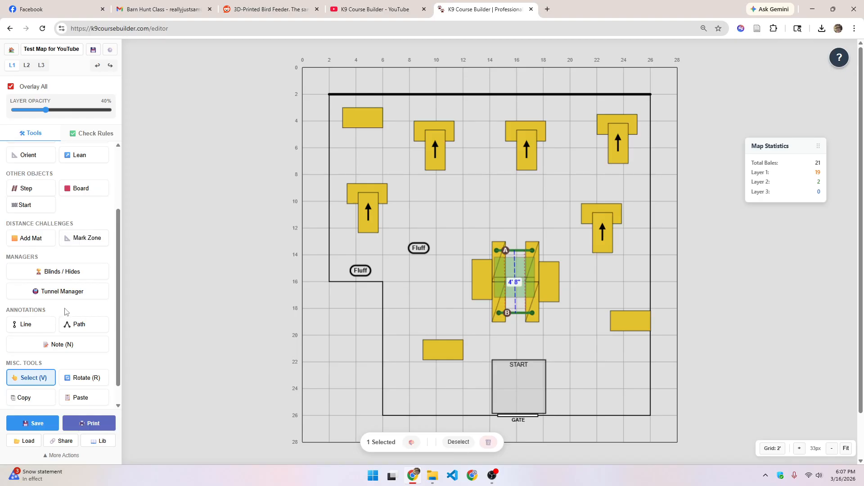
click(28, 327)
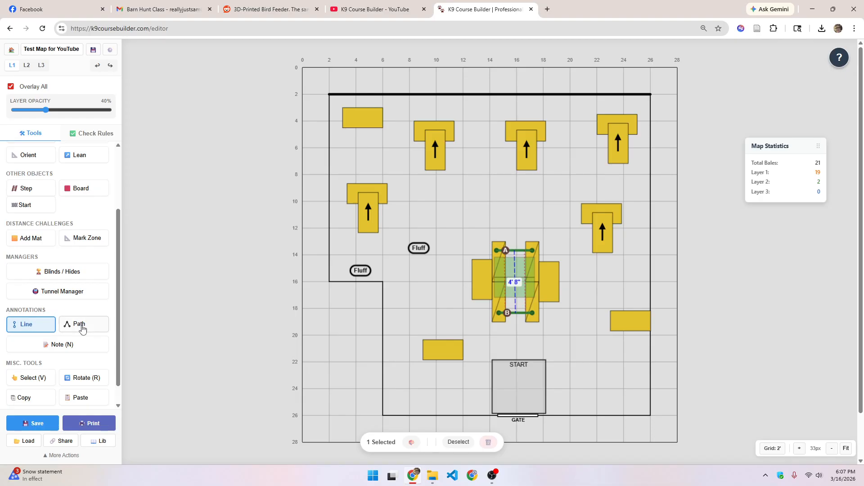
click(516, 362)
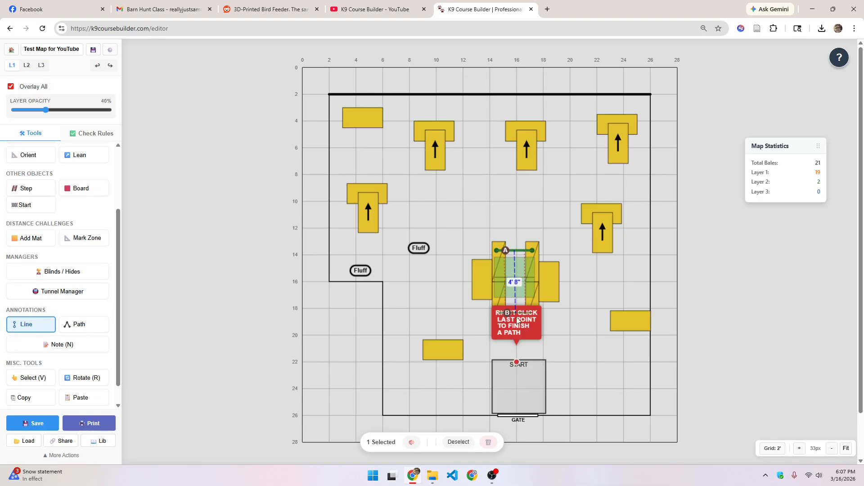
click(550, 315)
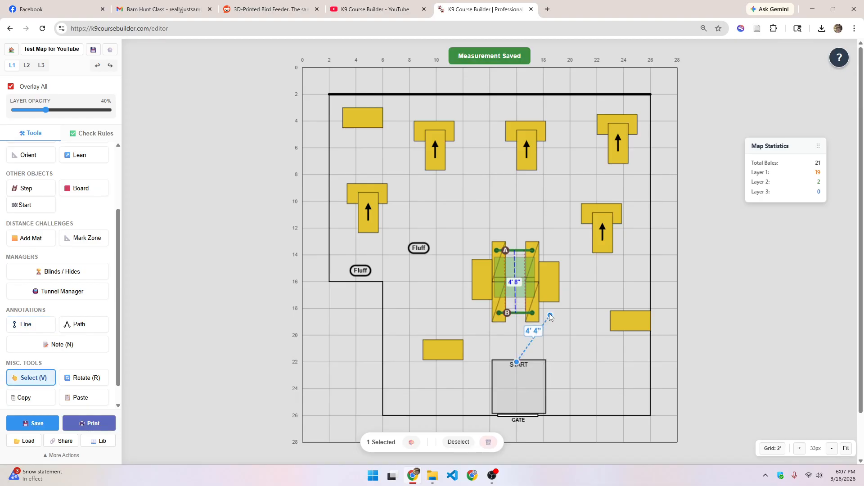
drag(549, 315, 518, 325)
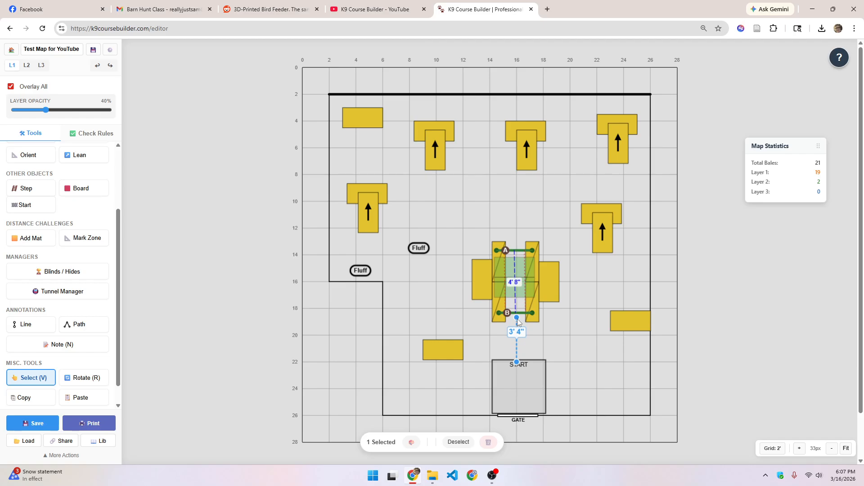
drag(518, 319, 518, 324)
key(Delete)
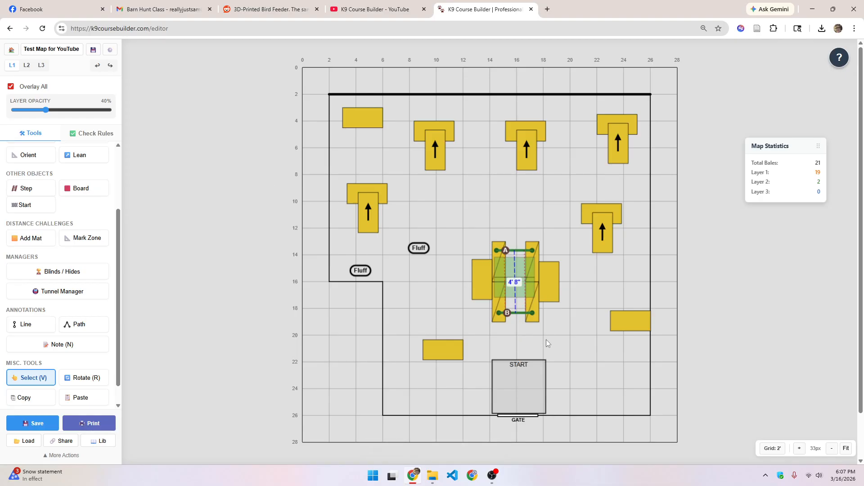
Open the map's print settings and choose a half-page landscape layout with 2 copies per item
scroll(80, 337, down, 1)
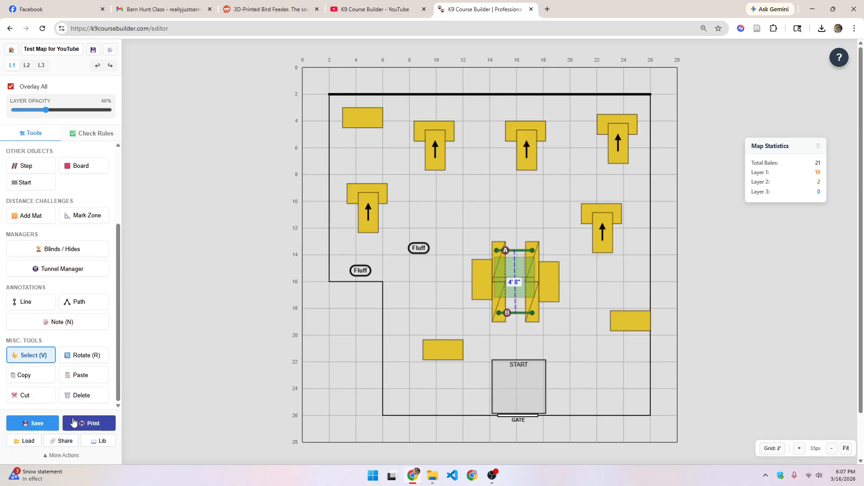
click(74, 419)
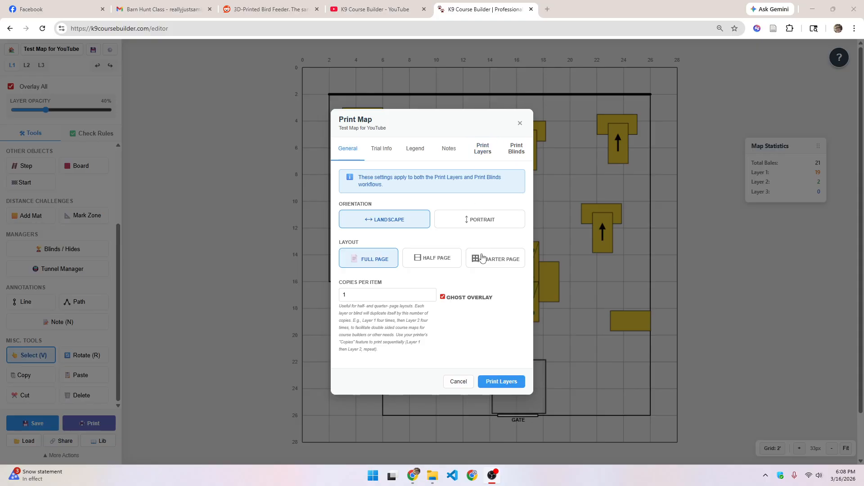
click(443, 257)
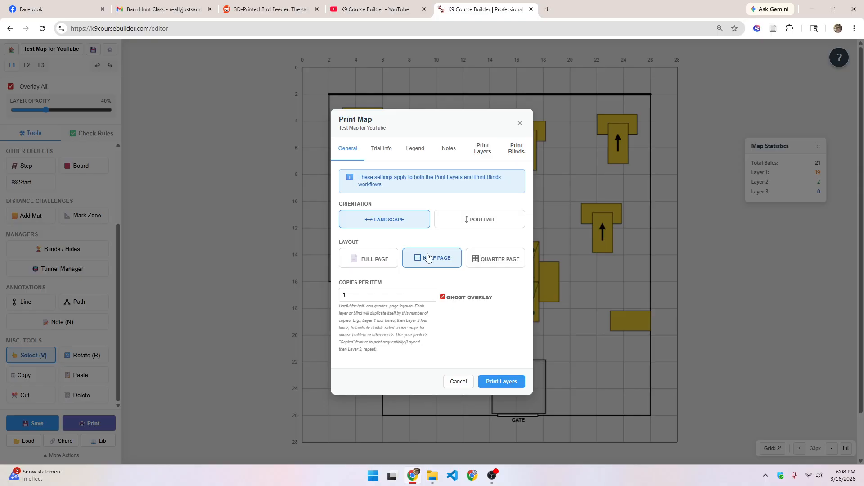
click(429, 295)
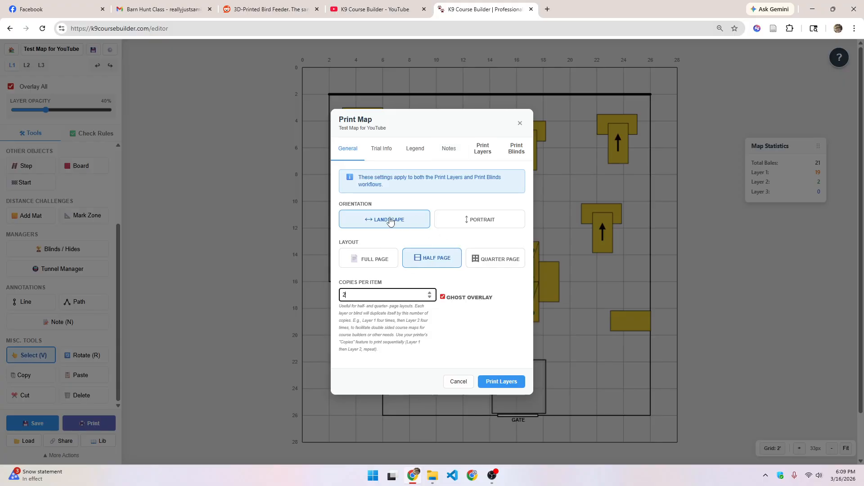
Fill in the trial info with club Rawr, date March 1 and trial number T3
click(380, 150)
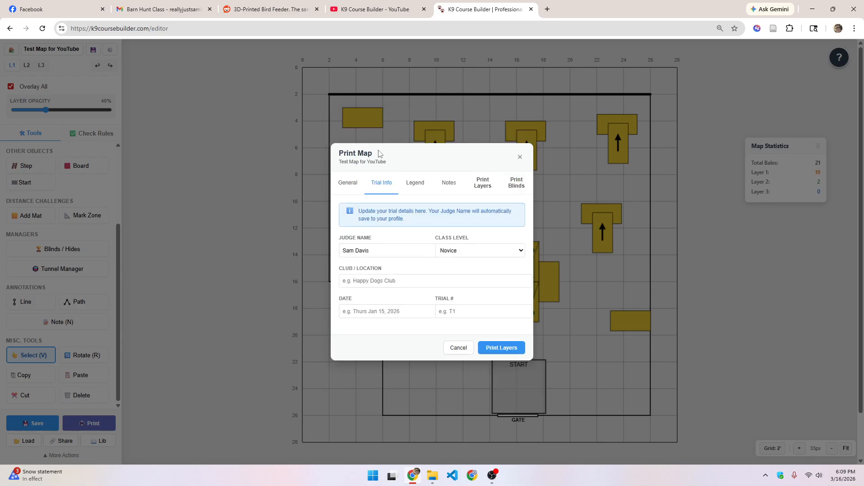
click(381, 281)
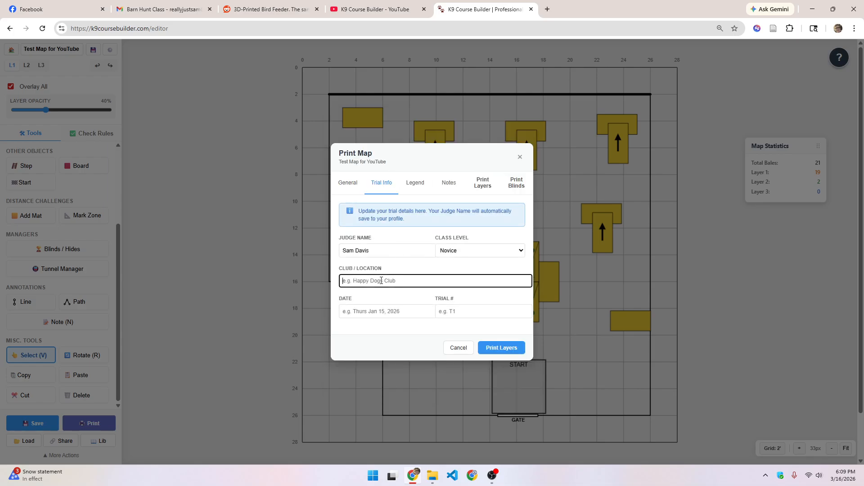
text(Rawr)
key(Tab)
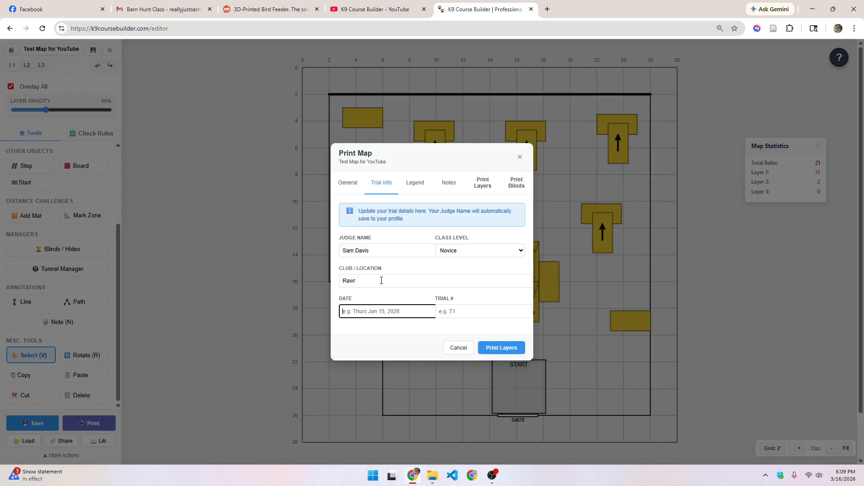
text(March 1)
key(Tab)
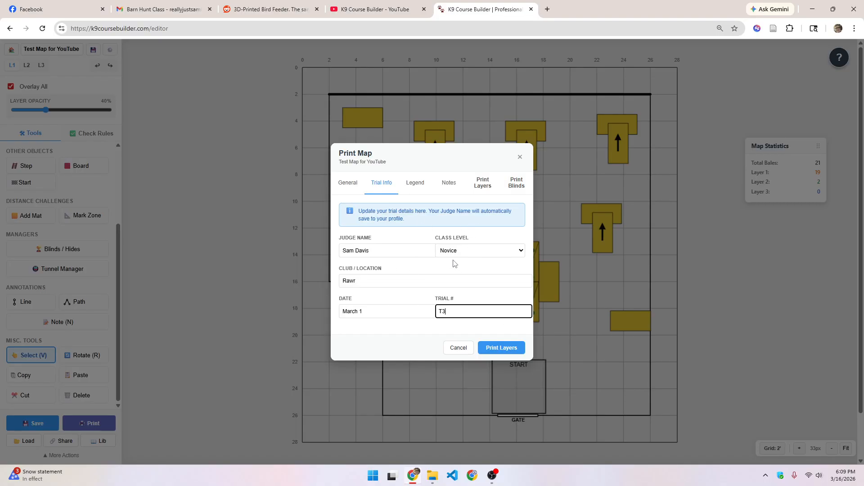
Exclude DC Mat, Obstruction, Support Boards, Dead Zone and Anchors from the printed legend
click(414, 183)
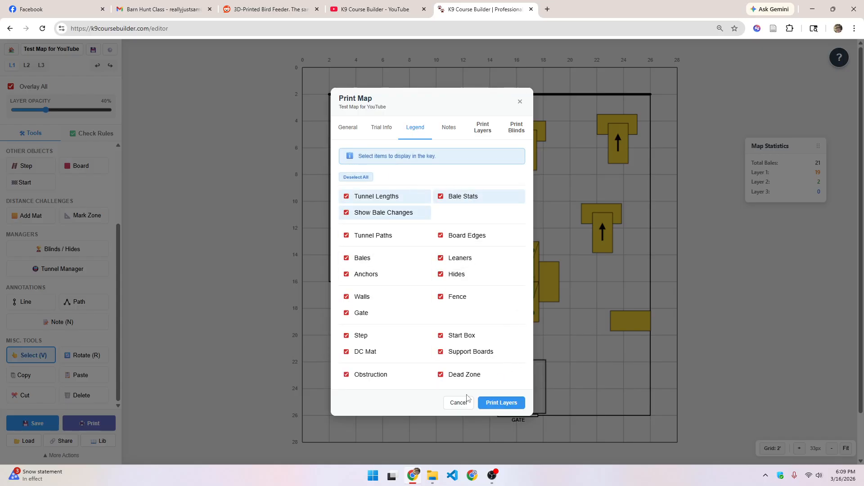
click(346, 352)
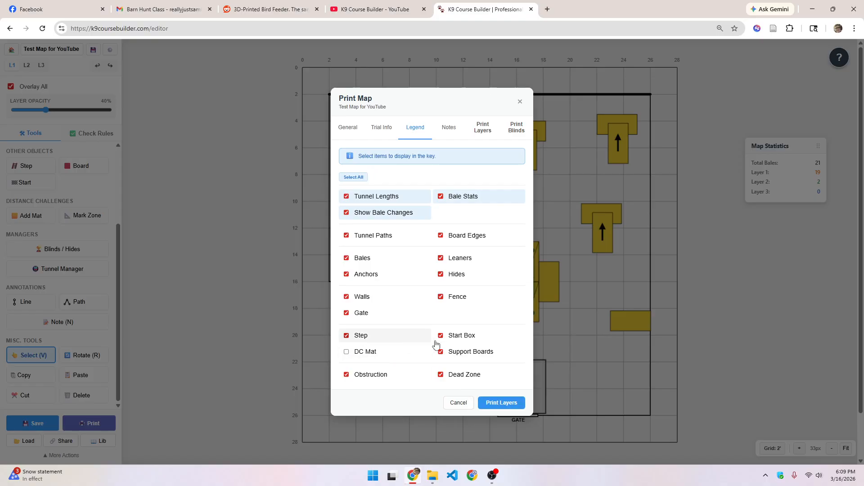
click(347, 375)
click(442, 352)
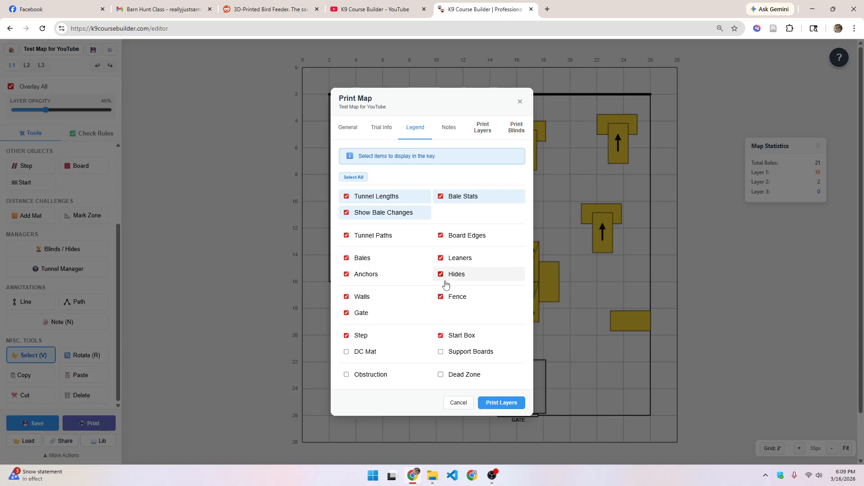
click(349, 276)
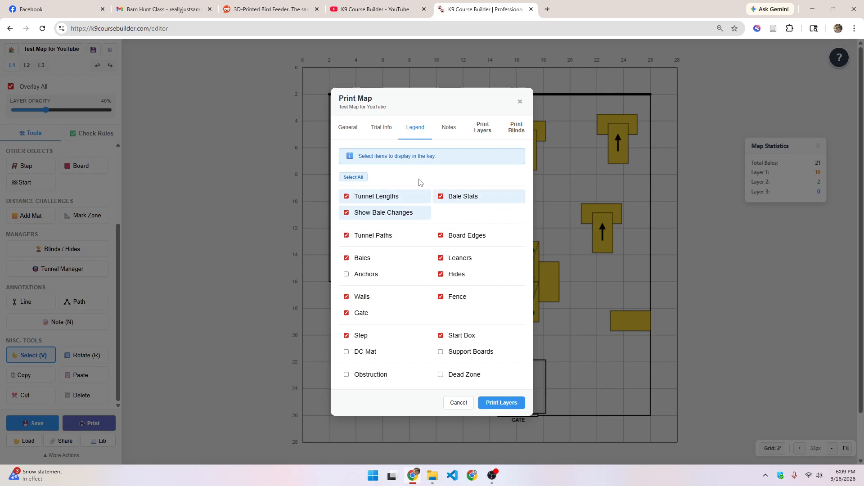
Add the judge's note "Judge notes go here" to the print settings
click(446, 130)
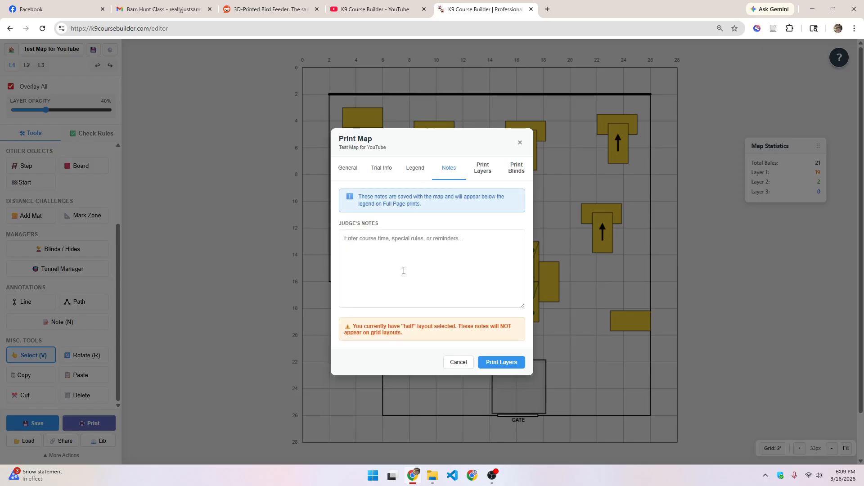
click(423, 248)
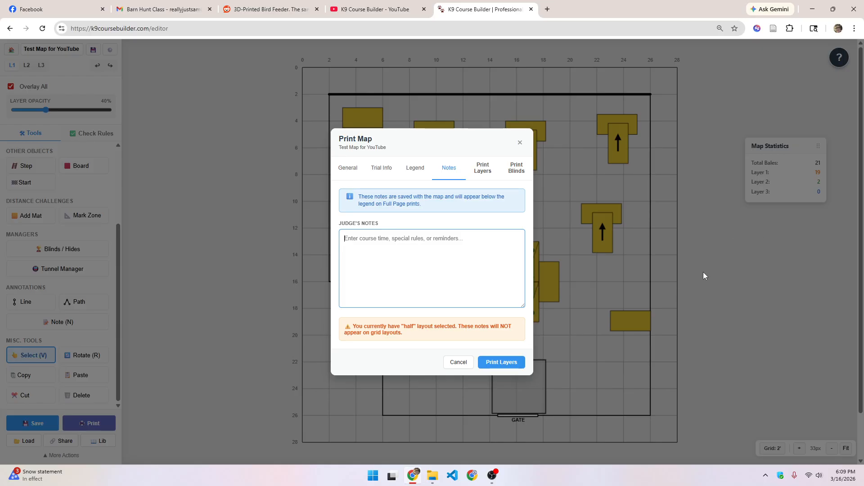
text(Judge notes go here)
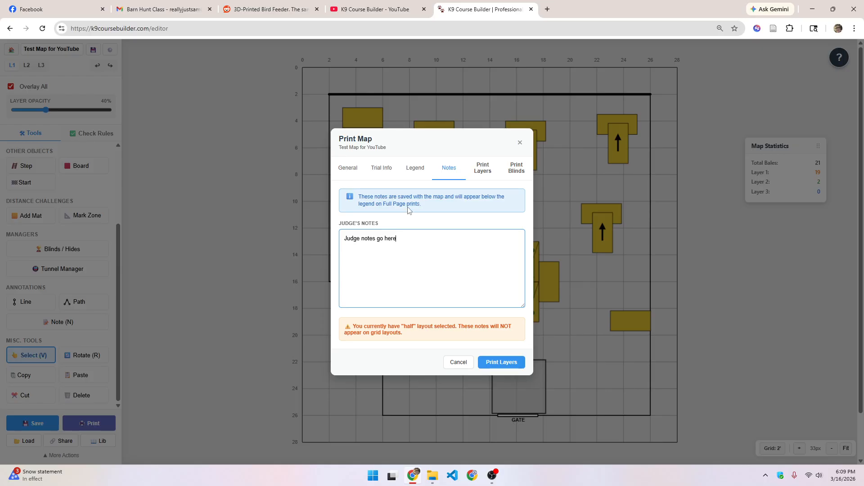
drag(391, 328, 433, 328)
drag(424, 347, 371, 321)
click(393, 330)
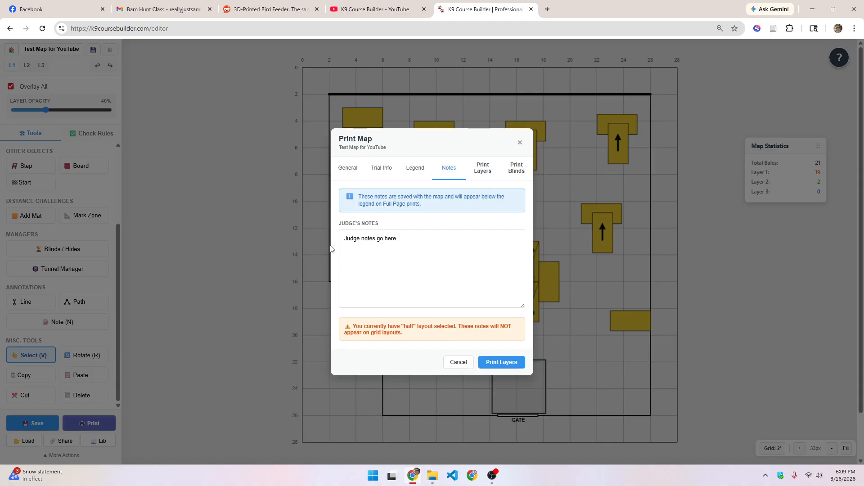
Generate the print preview for Layers 1 and 2 without quick hides and look through its pages
click(482, 169)
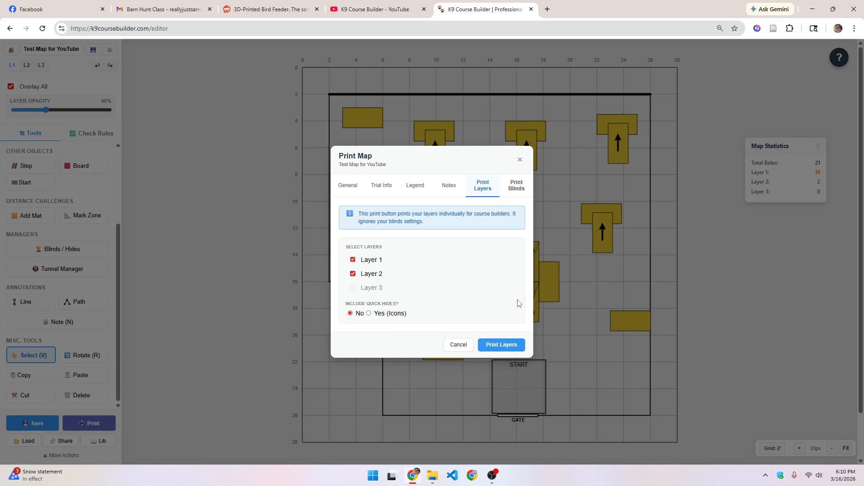
click(503, 346)
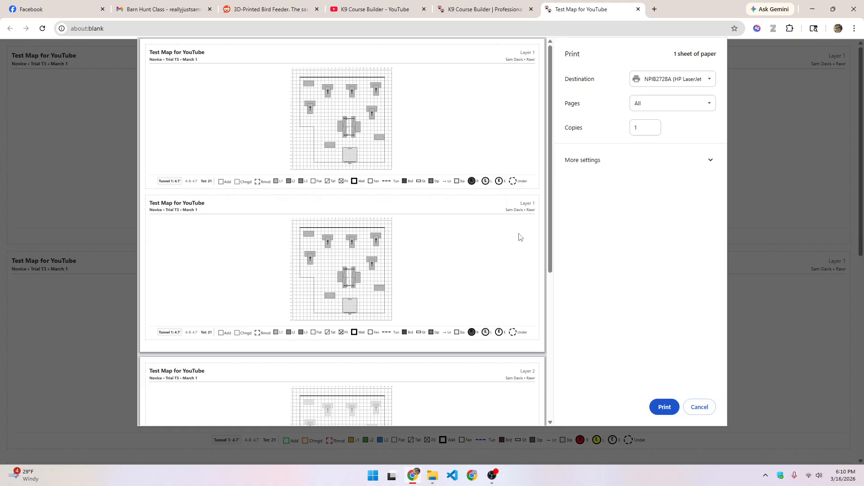
scroll(477, 302, down, 5)
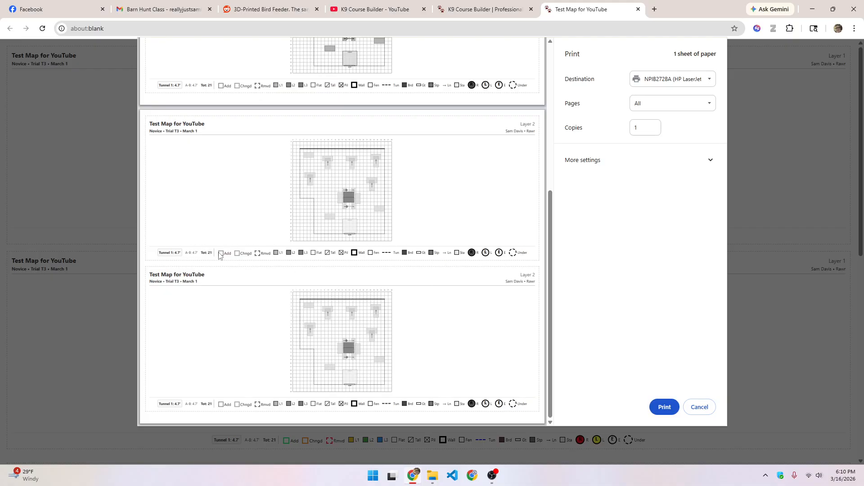
Cancel printing to the printer, look over the Layer 1 and Layer 2 sheets and close the preview
click(704, 411)
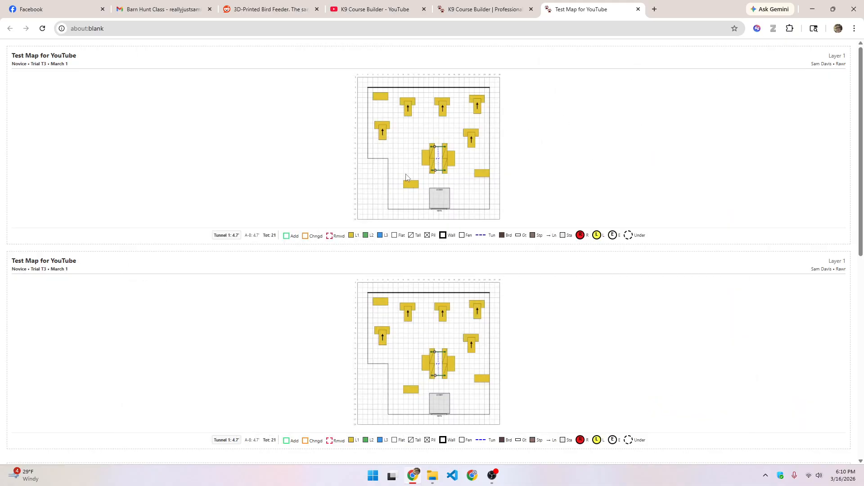
scroll(490, 248, down, 9)
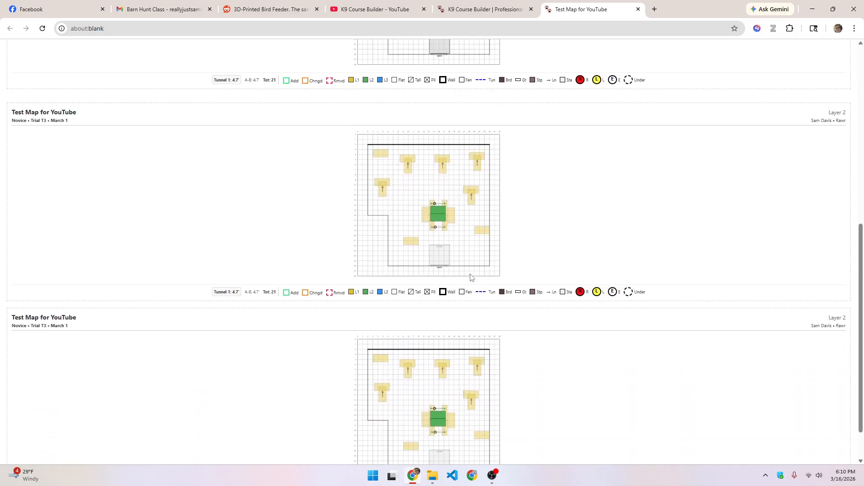
scroll(418, 281, up, 10)
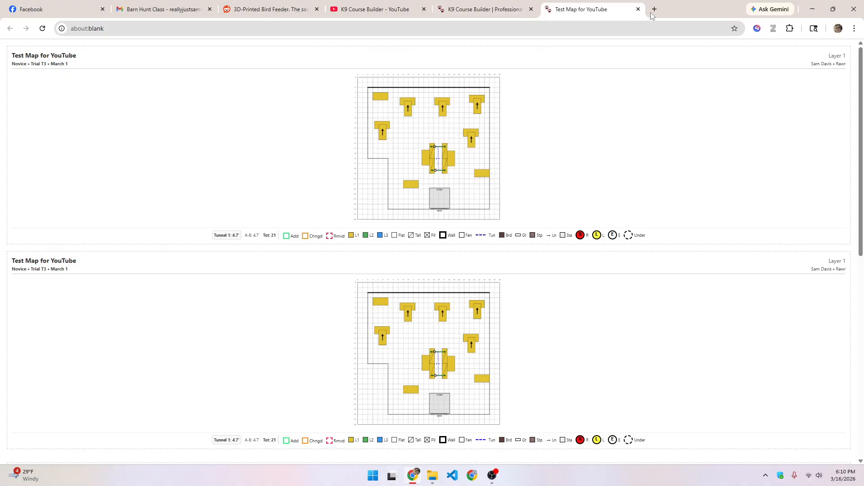
click(638, 9)
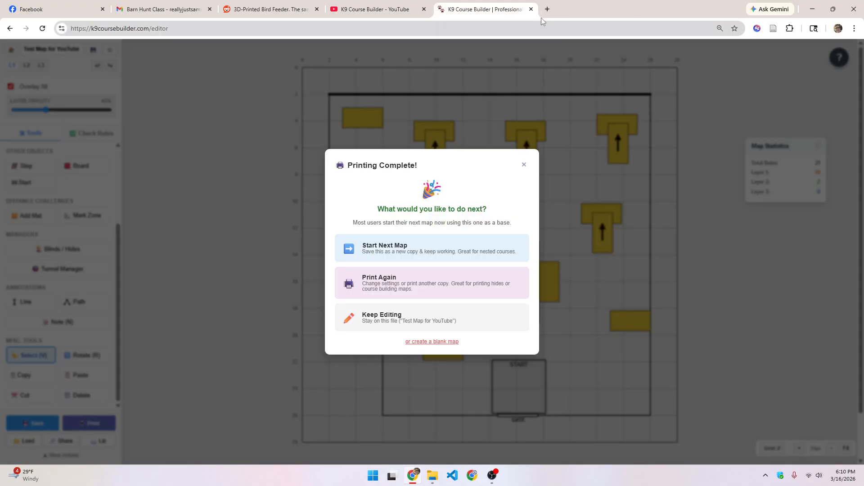
Reopen the print settings, review the notes and legend, and set the page orientation to portrait
click(442, 284)
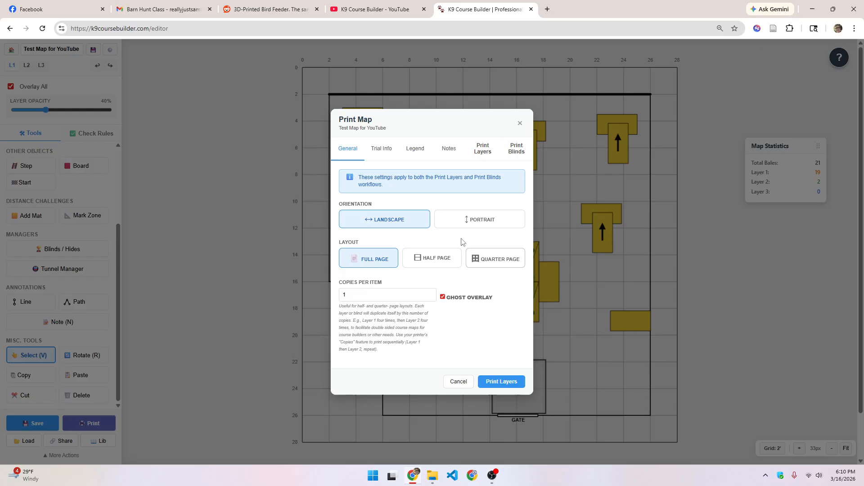
click(450, 151)
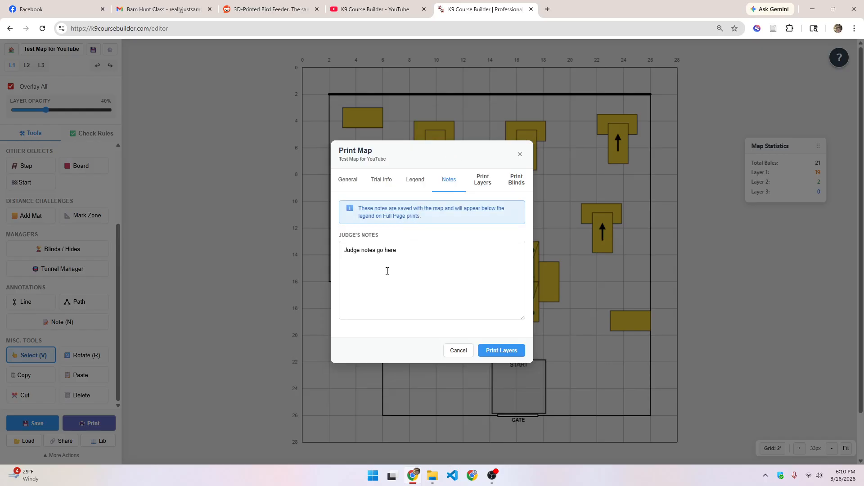
click(343, 179)
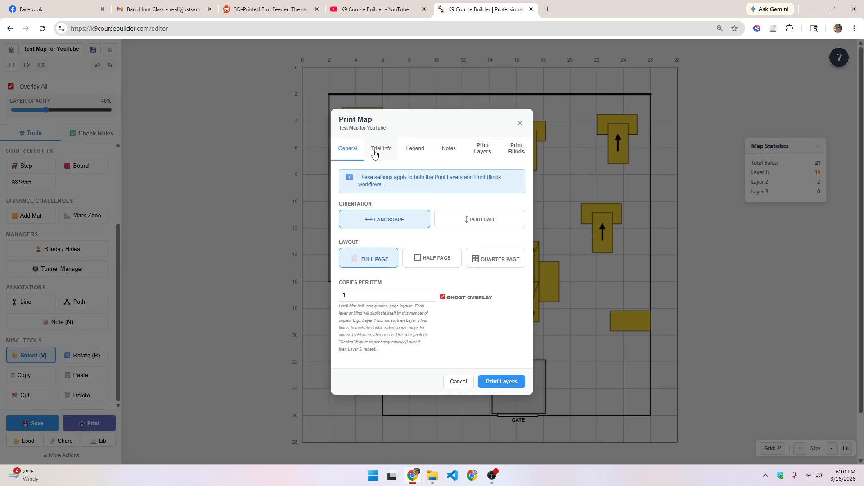
click(414, 155)
click(345, 129)
click(485, 224)
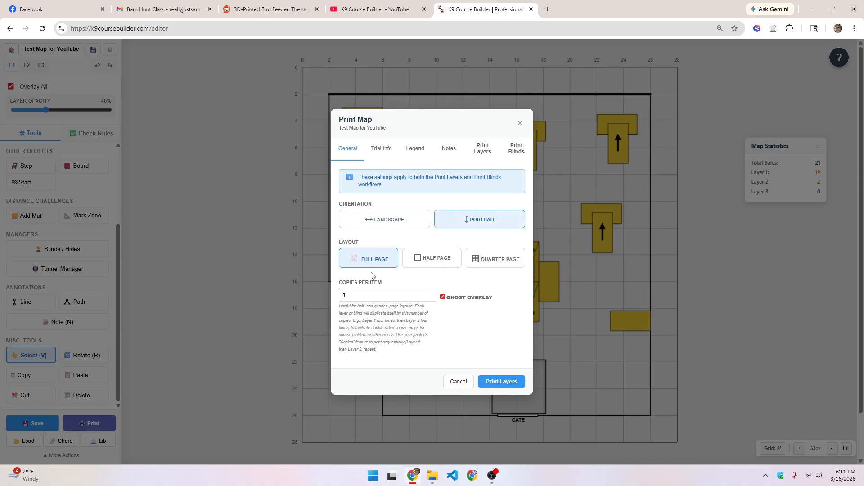
Review the trial info and legend, then generate the print preview for Blind 1 and Blind 2 without random numbers
click(394, 152)
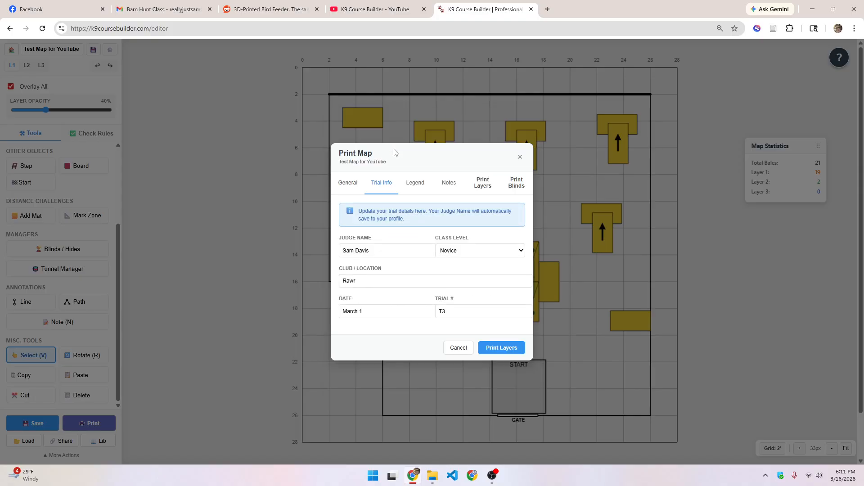
click(415, 182)
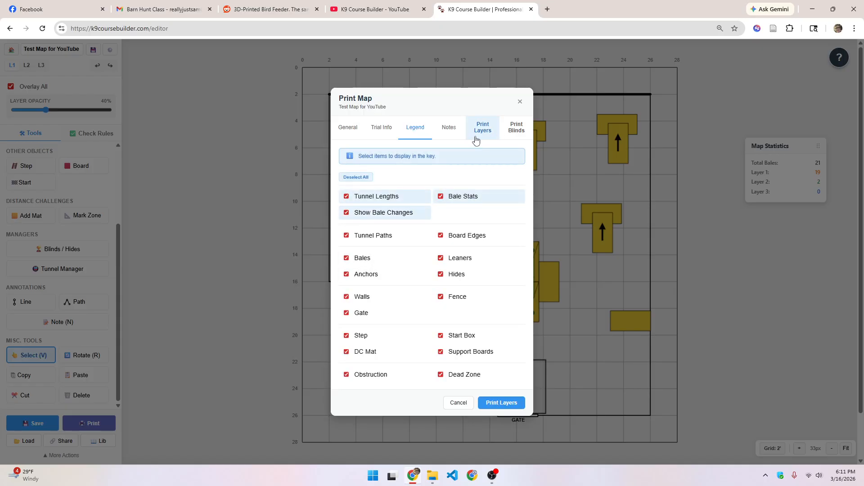
click(515, 129)
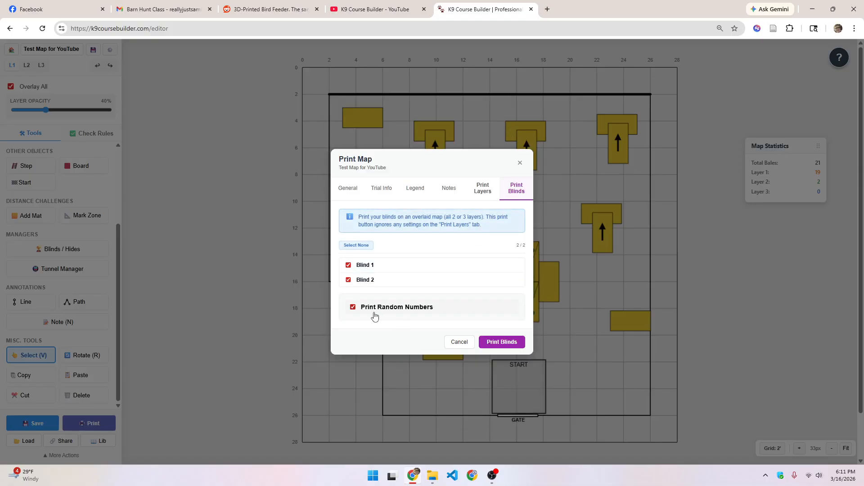
click(352, 308)
click(497, 345)
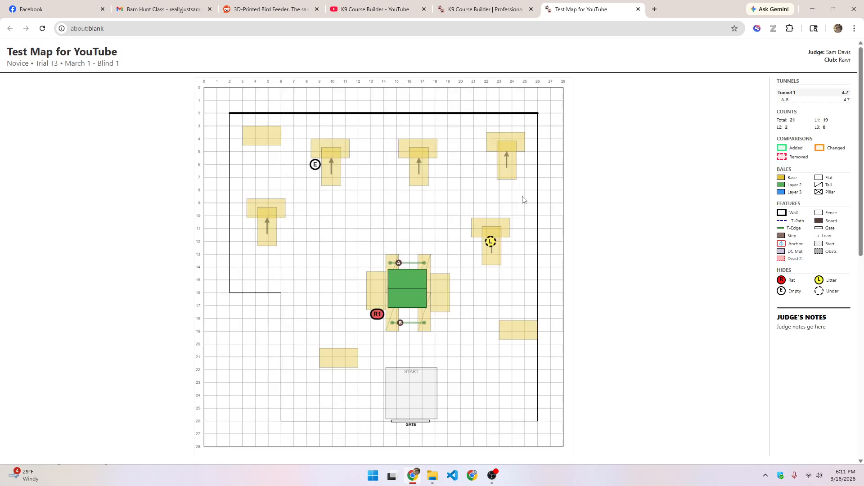
Look through the printed pages for Blind 1 and Blind 2, cancel printing and close the preview
scroll(371, 257, down, 8)
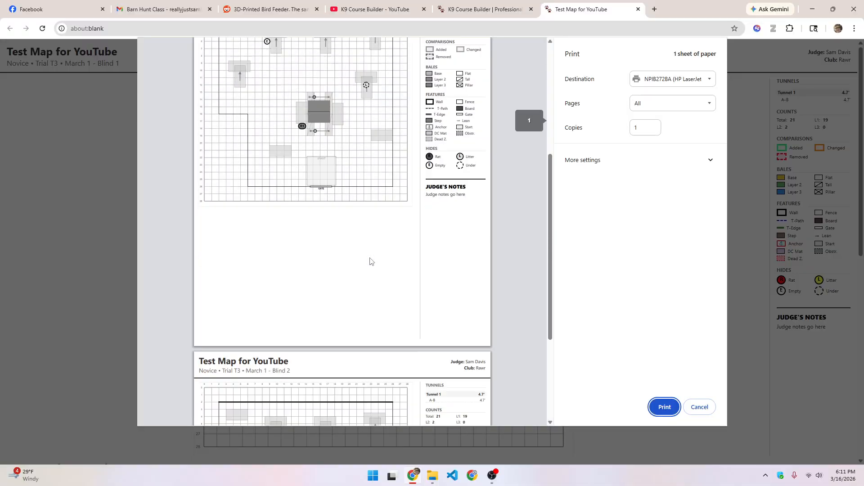
scroll(371, 257, up, 8)
scroll(371, 259, down, 8)
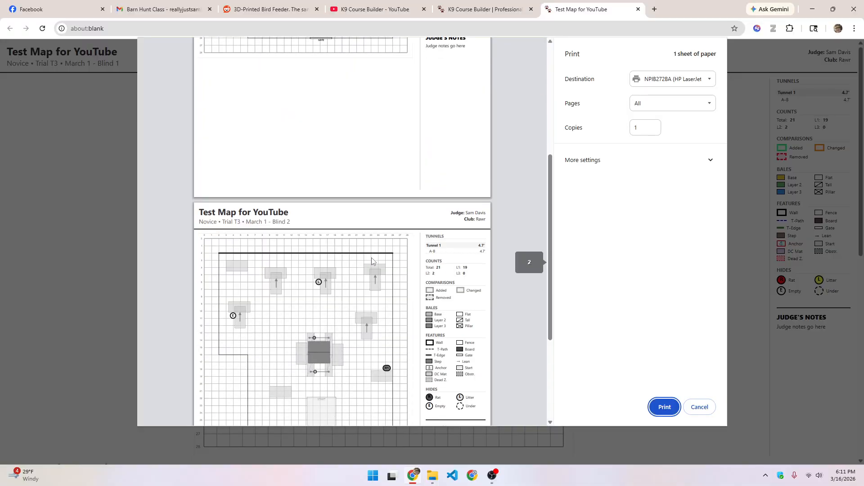
click(698, 407)
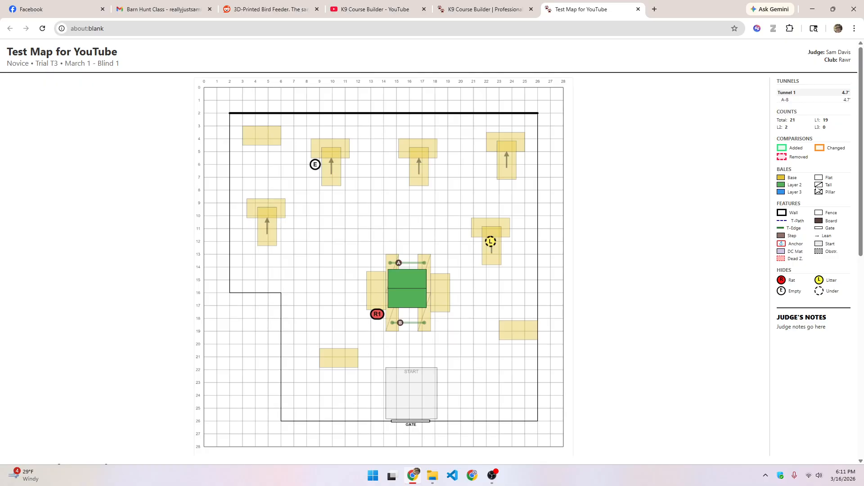
scroll(819, 302, down, 3)
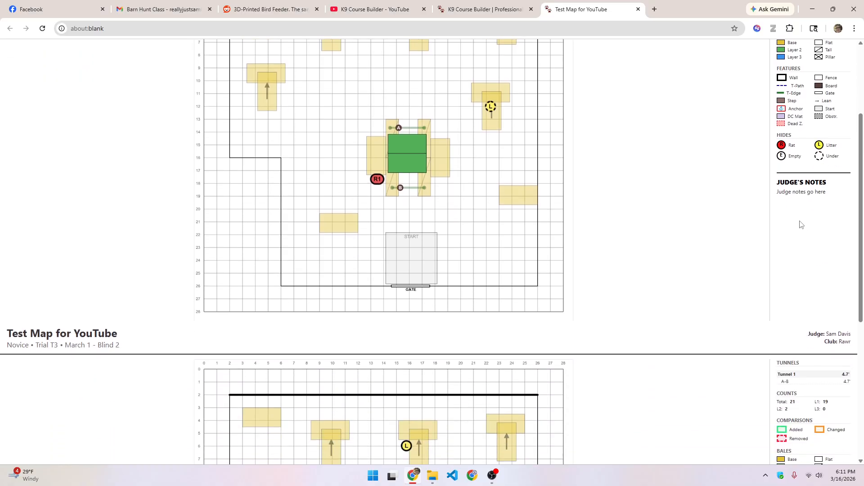
scroll(801, 223, down, 6)
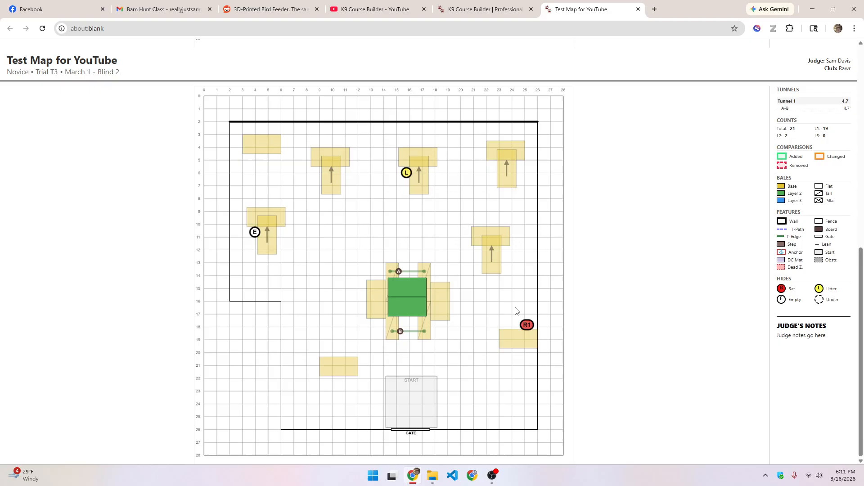
scroll(471, 243, up, 2)
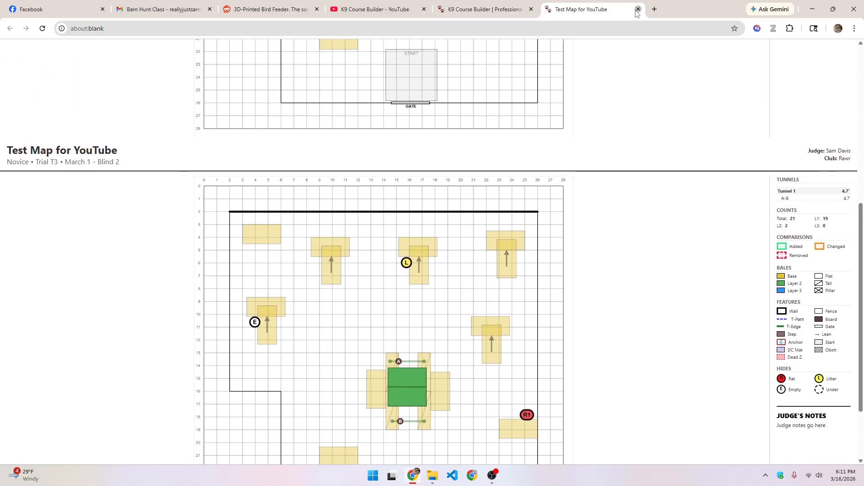
click(637, 9)
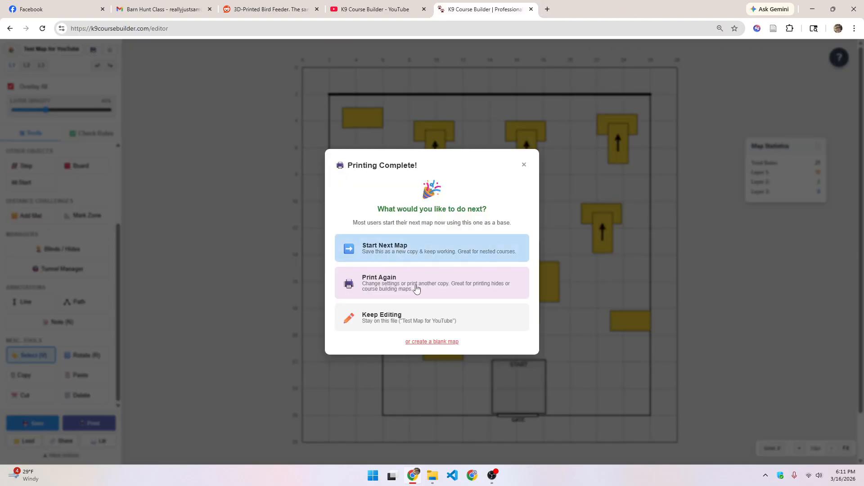
Generate the full-page layer print again and set its destination to Microsoft Print to PDF
click(453, 297)
click(503, 383)
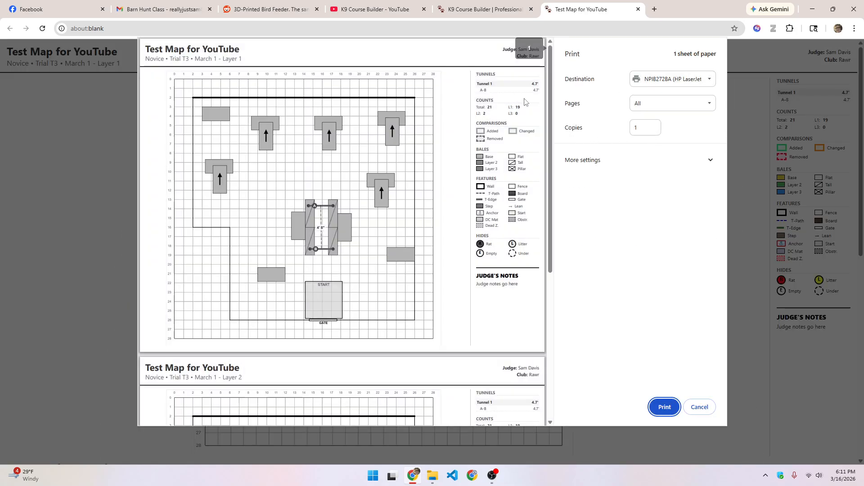
click(696, 81)
click(639, 89)
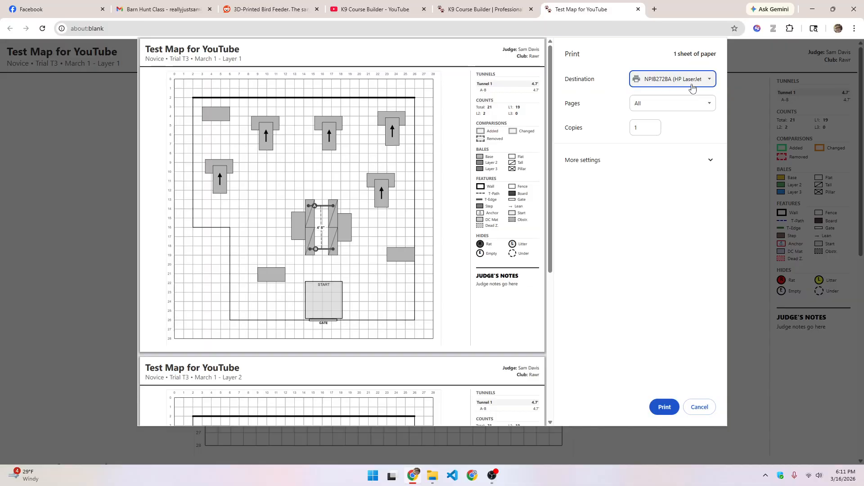
click(639, 86)
click(686, 116)
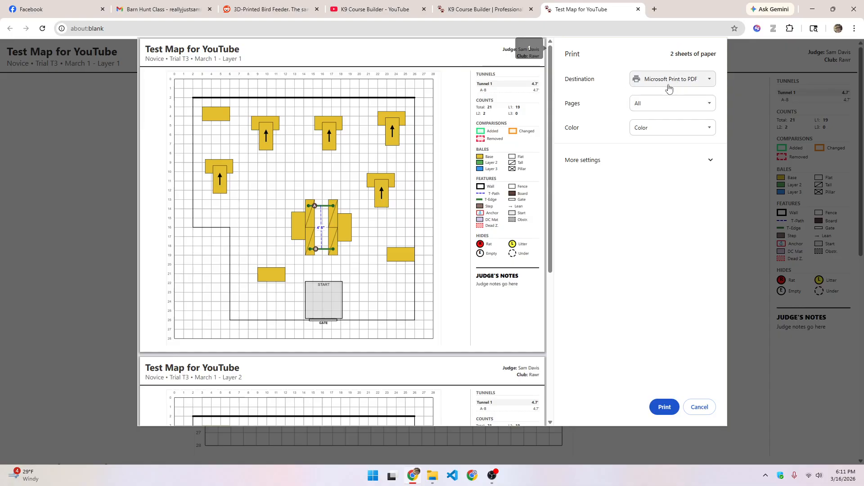
Save the layer print as the PDF "example print" on the Desktop and close the preview
click(664, 407)
scroll(53, 105, up, 10)
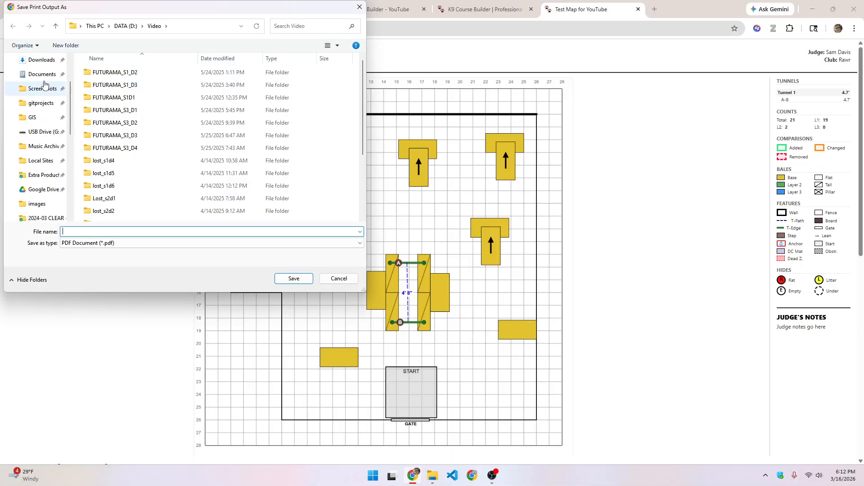
click(36, 105)
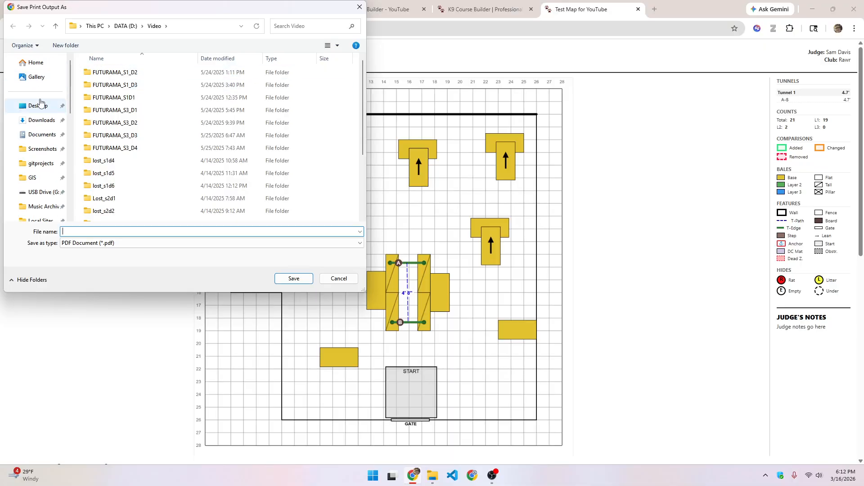
click(118, 232)
text(example print)
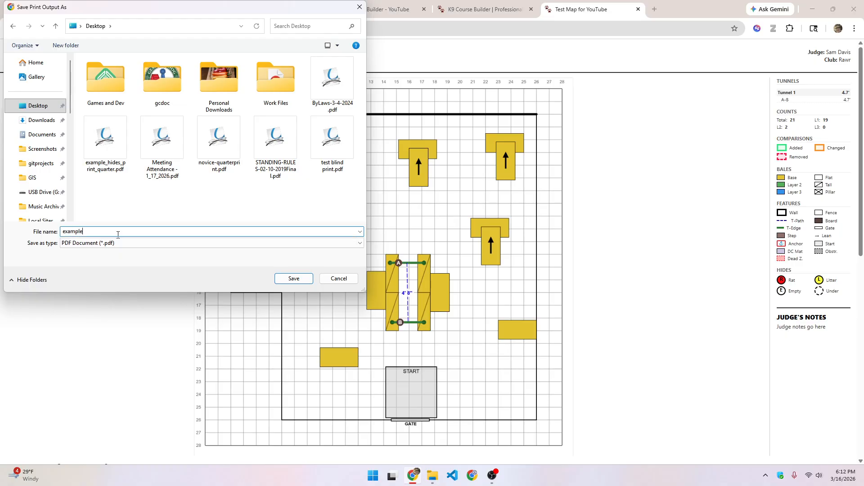
key(Return)
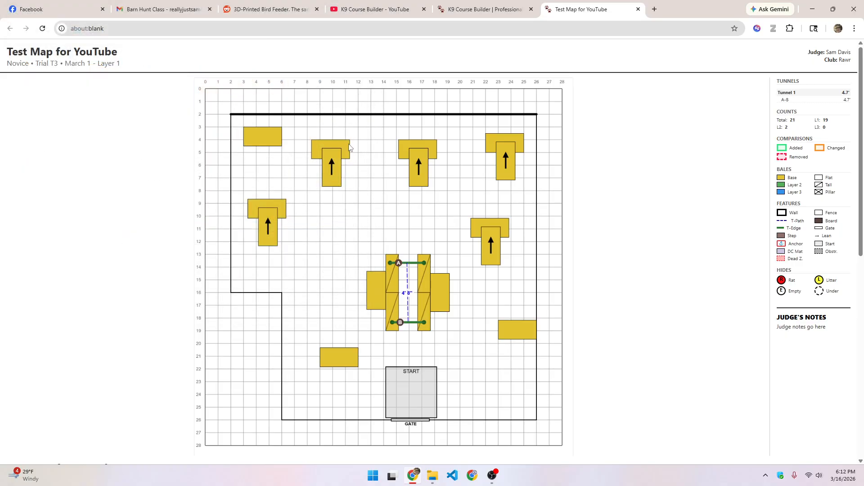
click(637, 10)
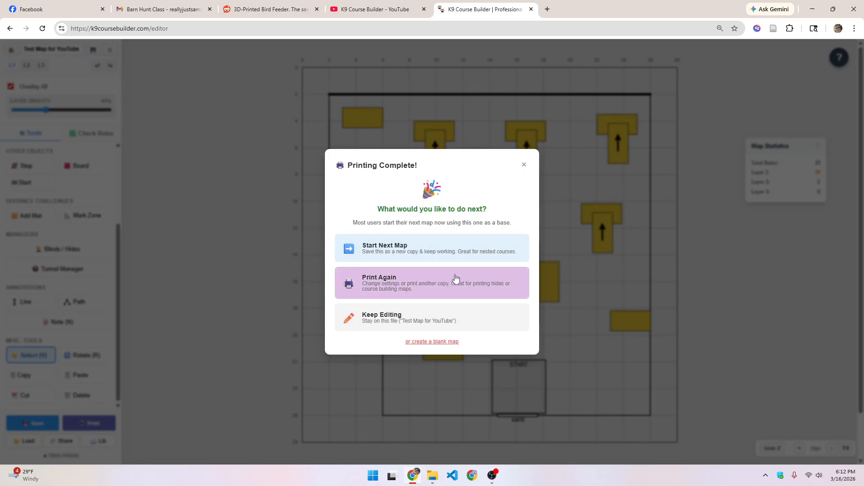
Start the next map as a saved copy named "Test Map for YouTube (Next)" and delete "(Next)" from its title
click(453, 250)
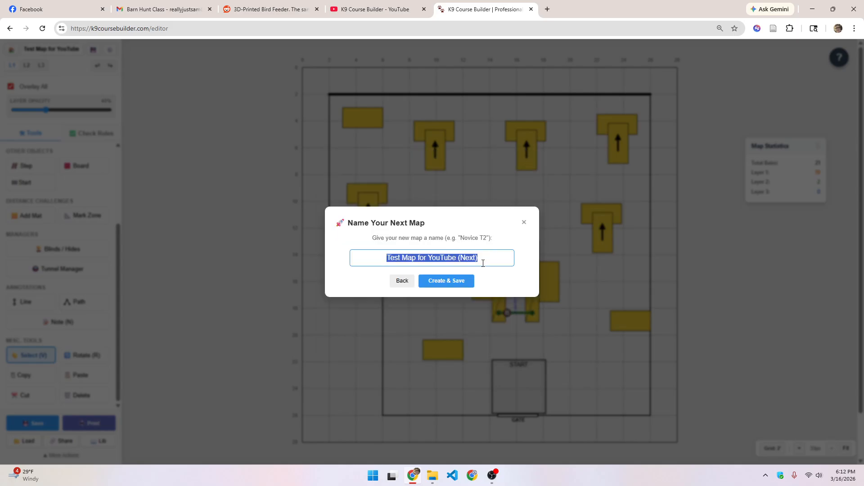
click(460, 282)
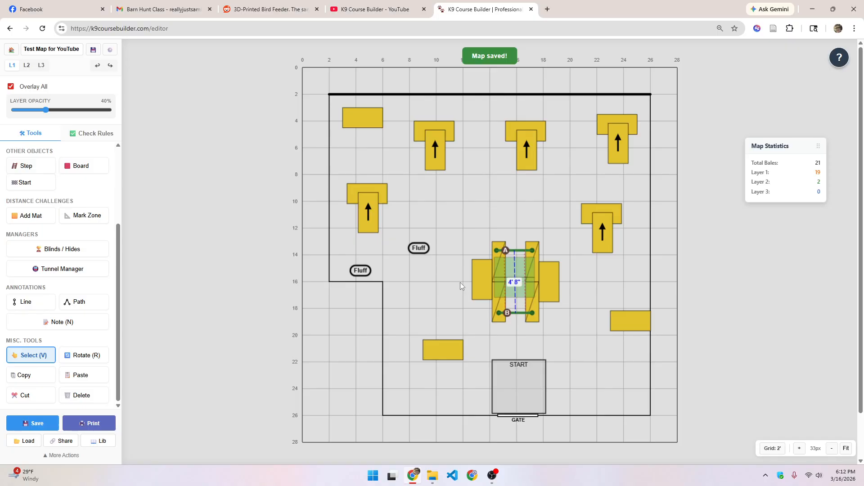
drag(65, 50, 84, 47)
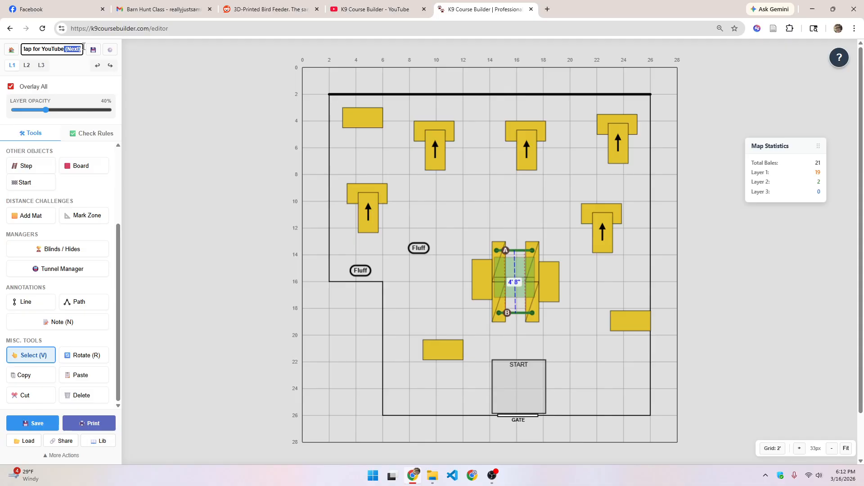
key(BackSpace)
key(Return)
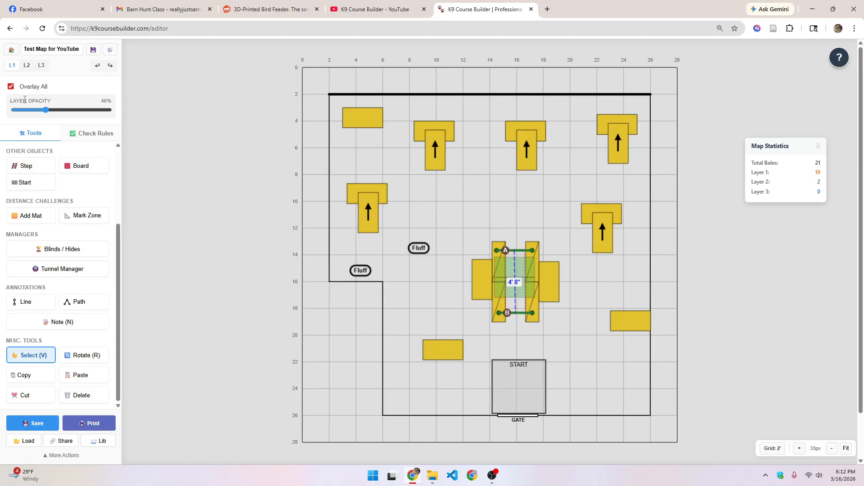
Set the saved map "Test Map for YouTube" as the comparison baseline in the course settings
drag(118, 225, 120, 137)
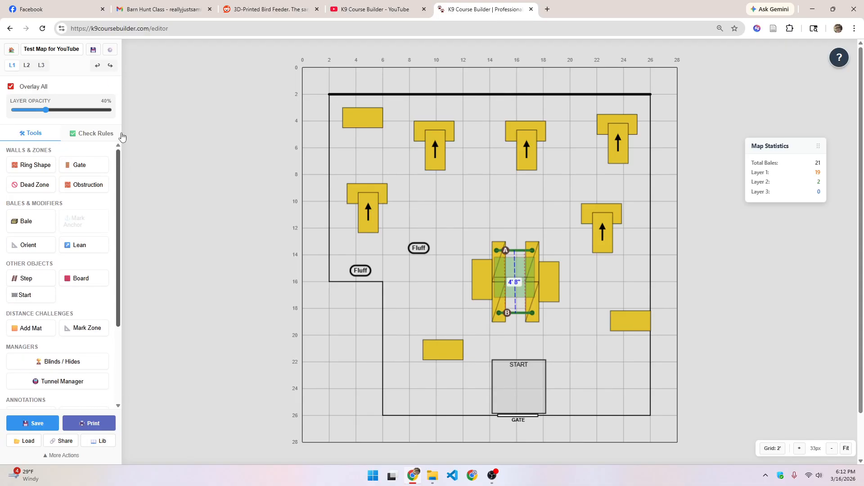
click(110, 50)
click(516, 189)
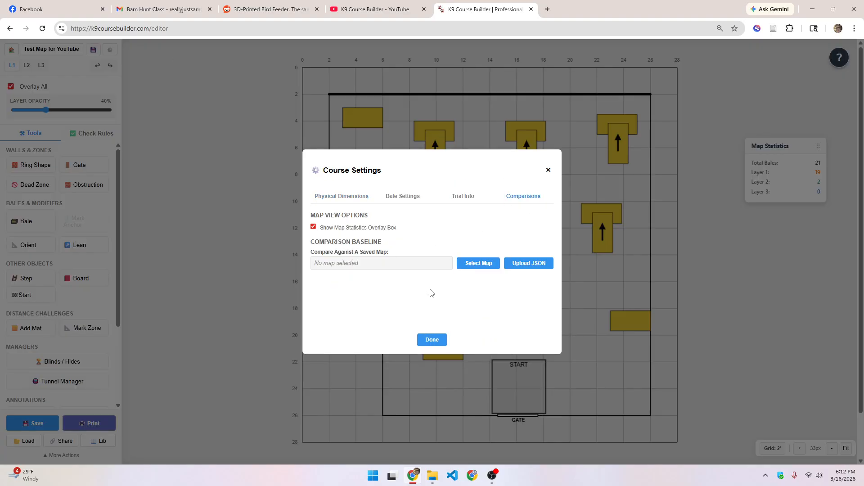
click(484, 265)
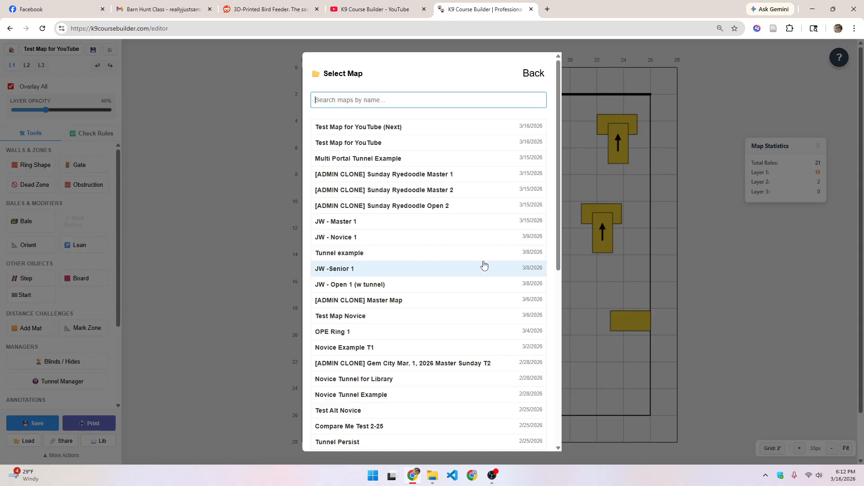
click(385, 143)
click(431, 341)
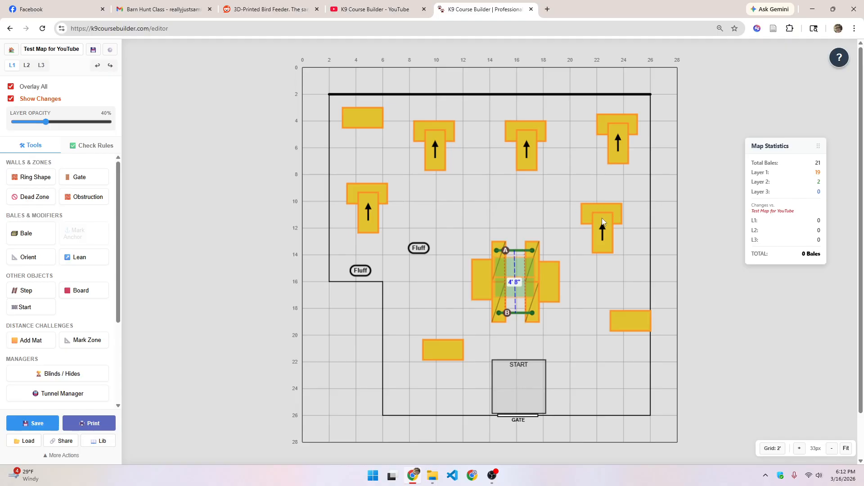
Move the arrow-marked bale near x 22, y 12 to about x 18.6, y 11.5, and toggle the change highlighting off and on
drag(605, 233, 553, 223)
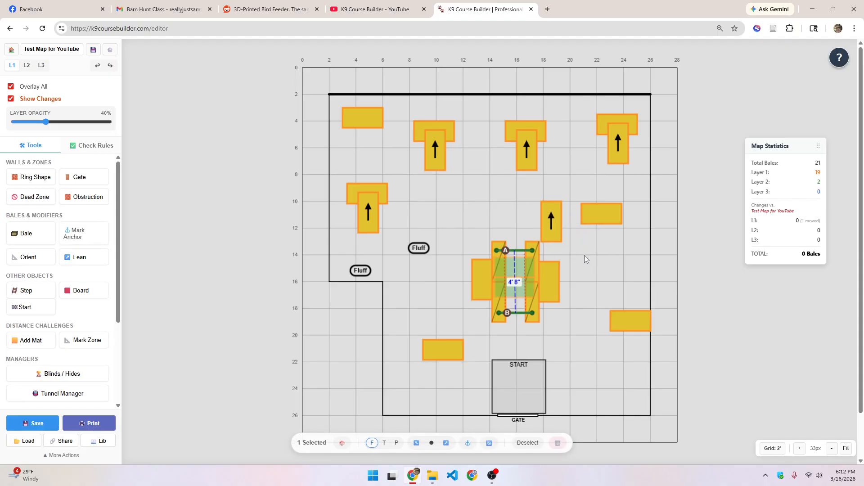
click(584, 255)
click(11, 99)
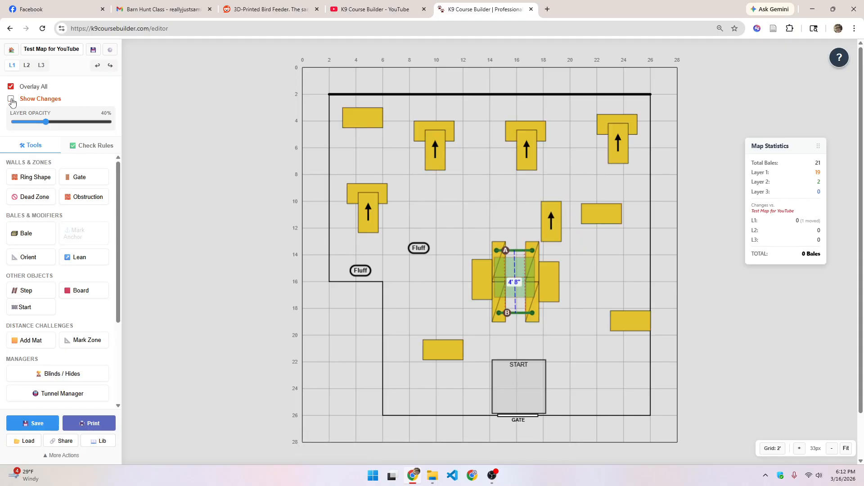
click(10, 99)
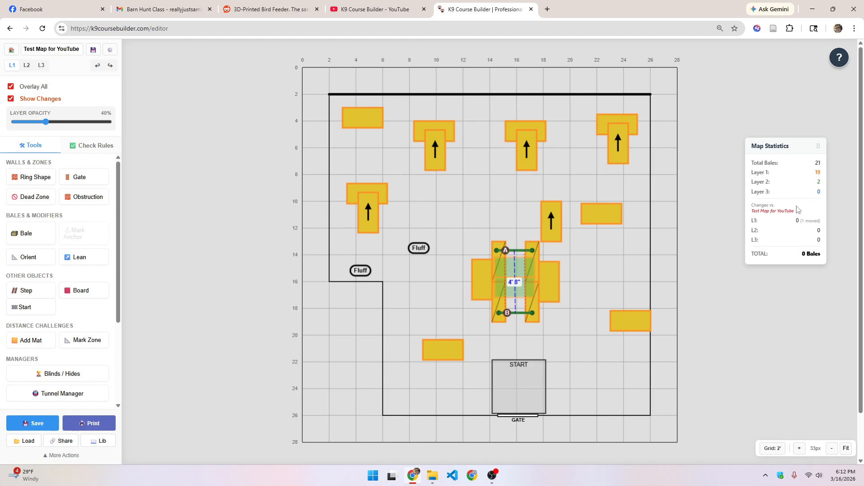
Add a horizontal layer 1 bale at about x 10, y 10, and delete the horizontal bale near x 22, y 11
click(26, 232)
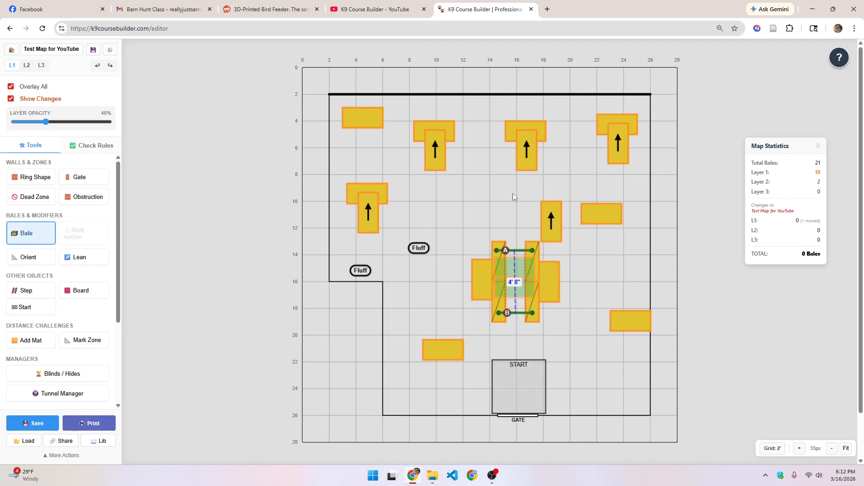
click(513, 194)
drag(529, 204, 436, 204)
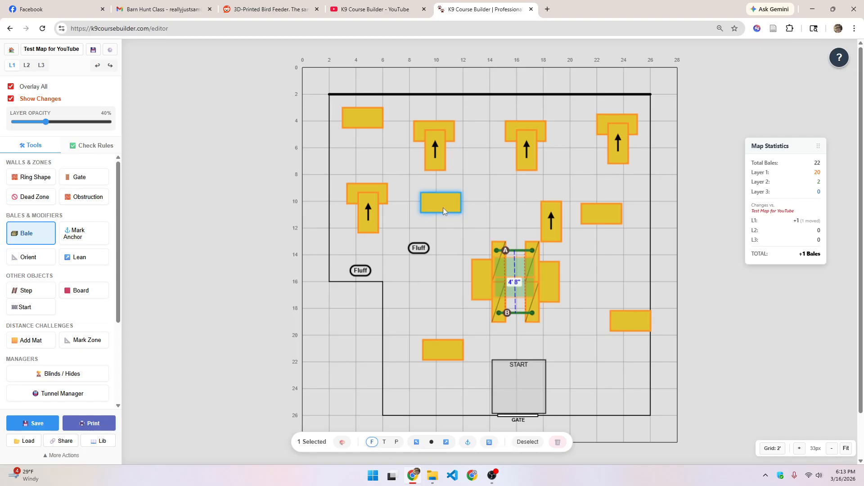
click(612, 215)
key(Delete)
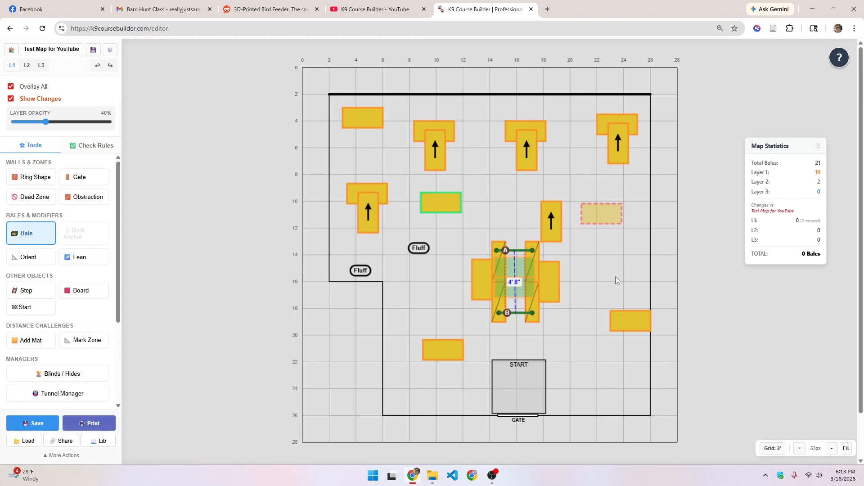
Delete the tunnel path between entrances A and B, along with the entrance line at A
click(519, 261)
key(Delete)
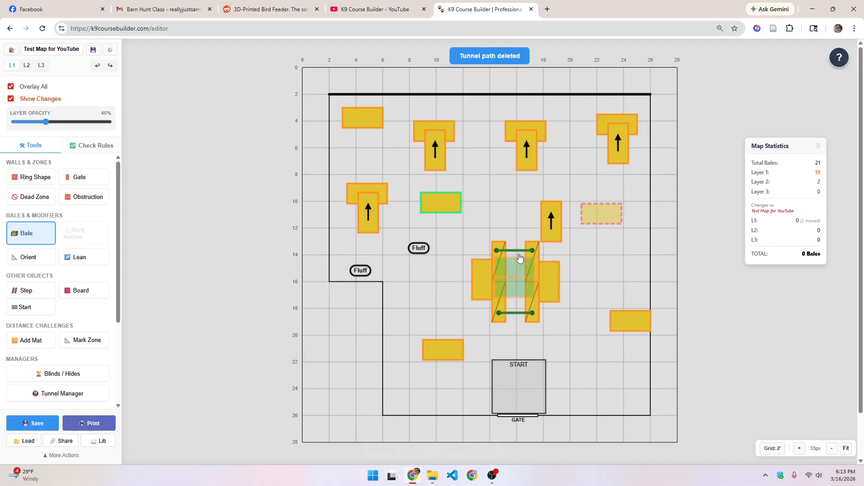
click(519, 251)
key(Delete)
Look through the remaining tools and the Map Library's saved items
scroll(61, 317, down, 1)
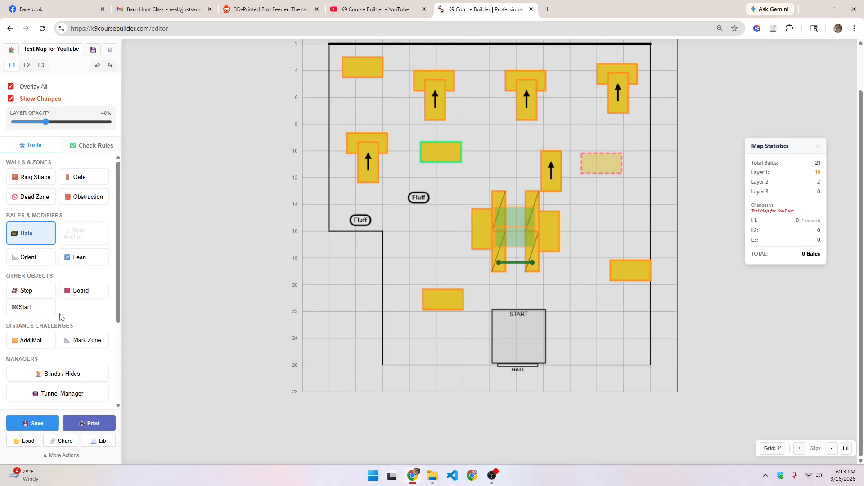
scroll(63, 320, down, 2)
scroll(66, 351, up, 2)
scroll(65, 357, down, 3)
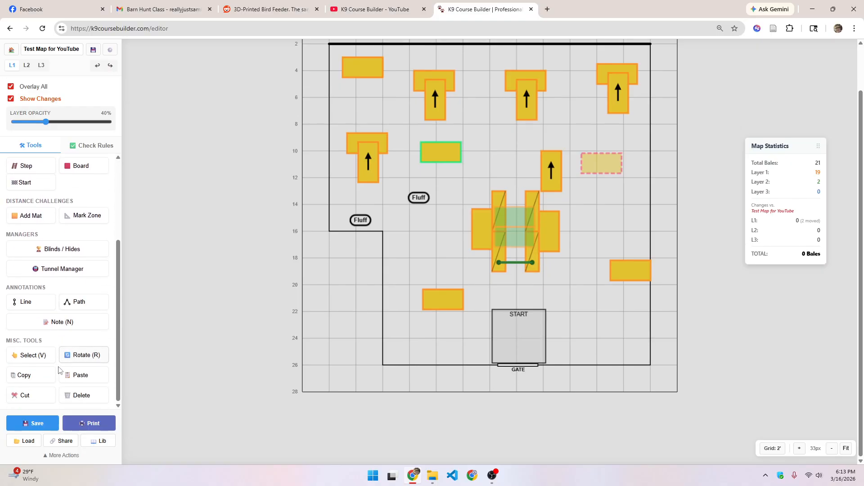
click(102, 442)
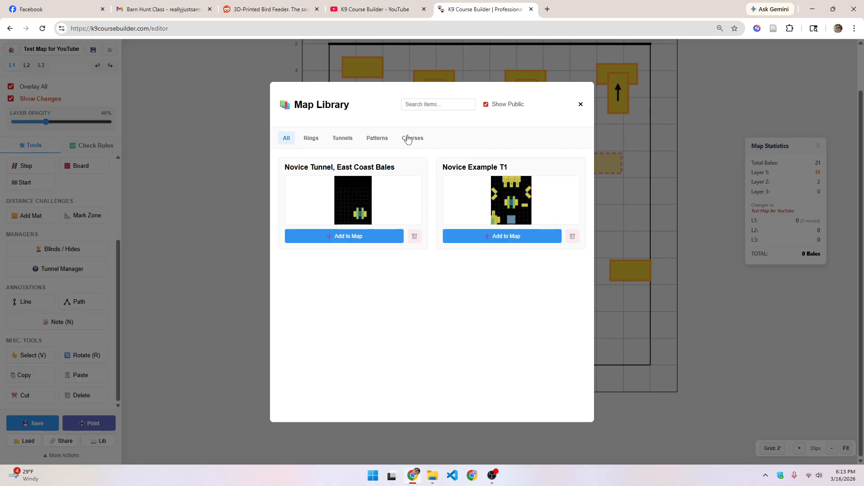
click(581, 105)
Share the map as a read-only link, copy the link, and open it in a new browser tab
click(63, 445)
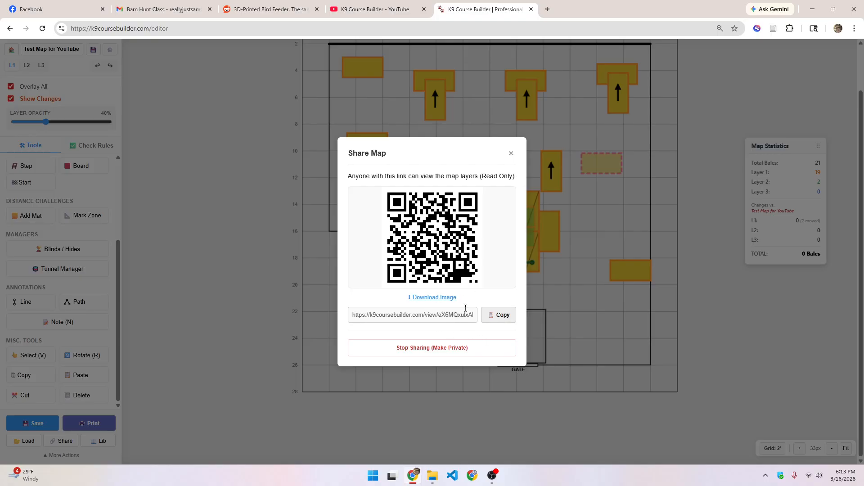
click(491, 317)
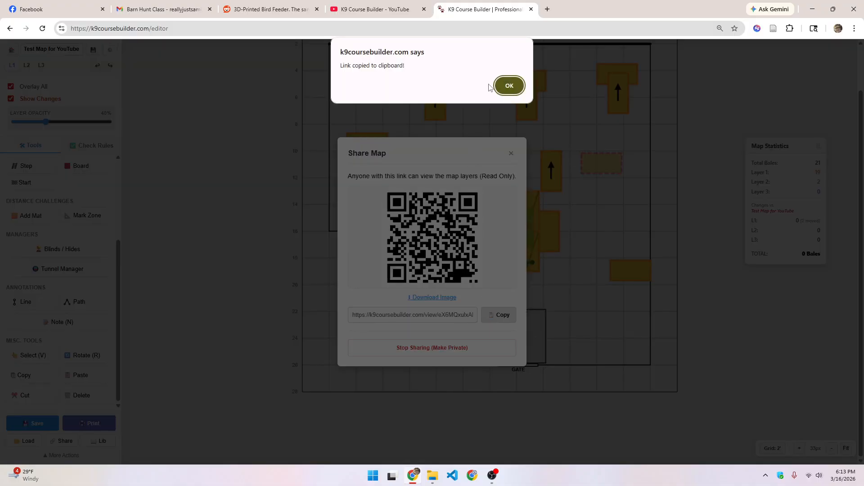
click(509, 86)
click(547, 9)
key(ctrl+v)
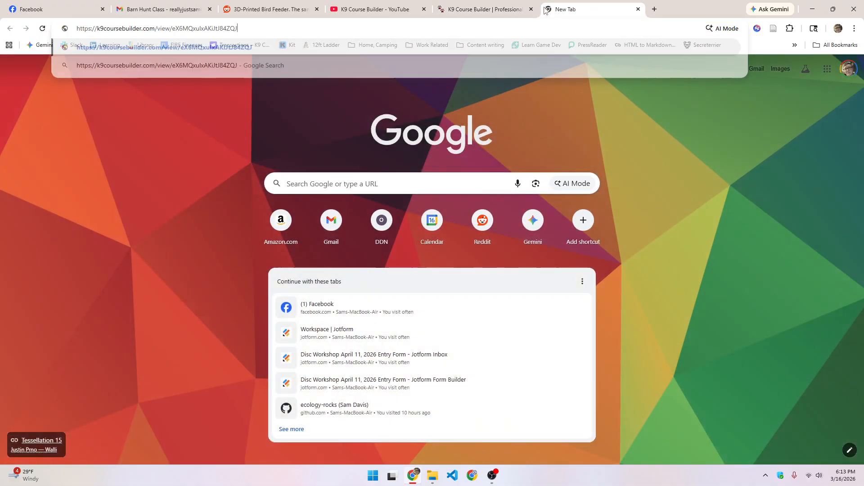
key(Return)
Examine the shared read-only map, viewing layers L2, L3 and L1 in turn
scroll(568, 218, down, 2)
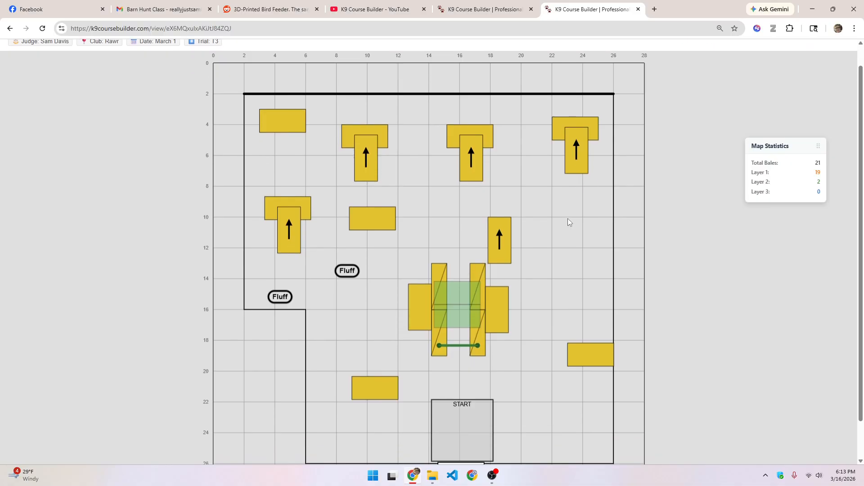
scroll(554, 234, up, 2)
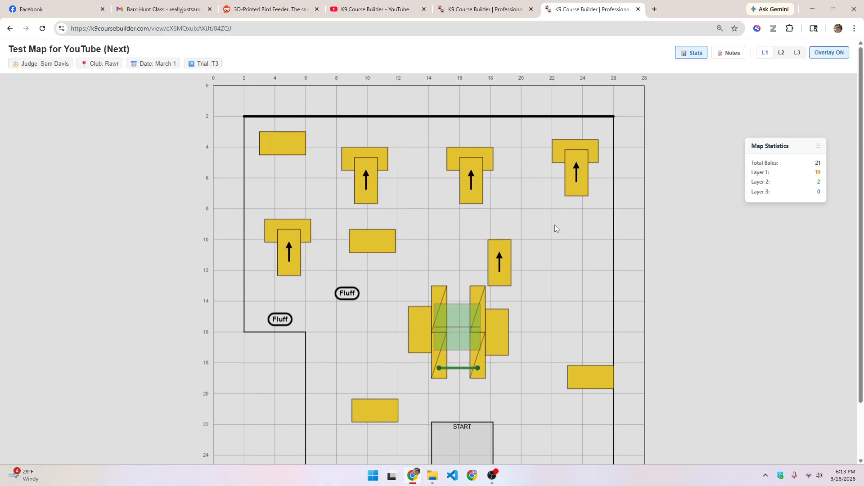
click(777, 52)
click(796, 52)
click(770, 54)
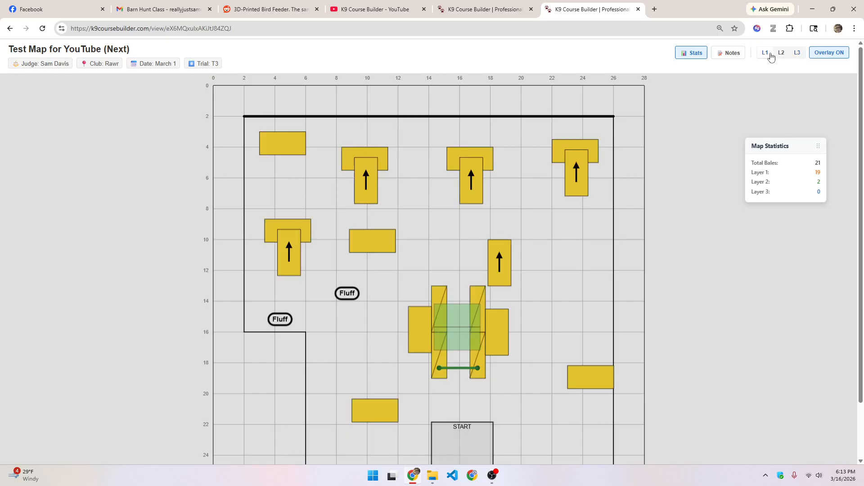
Return to the editor, close the Share Map dialog, and reveal the additional map actions
click(504, 8)
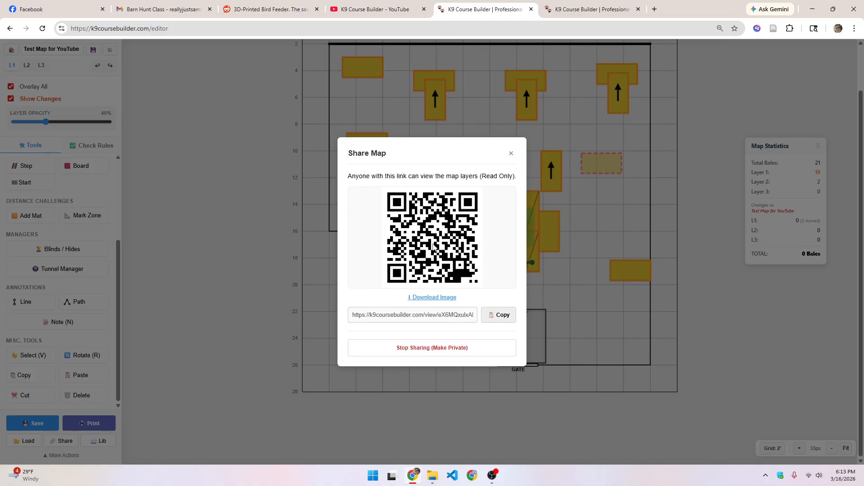
click(513, 155)
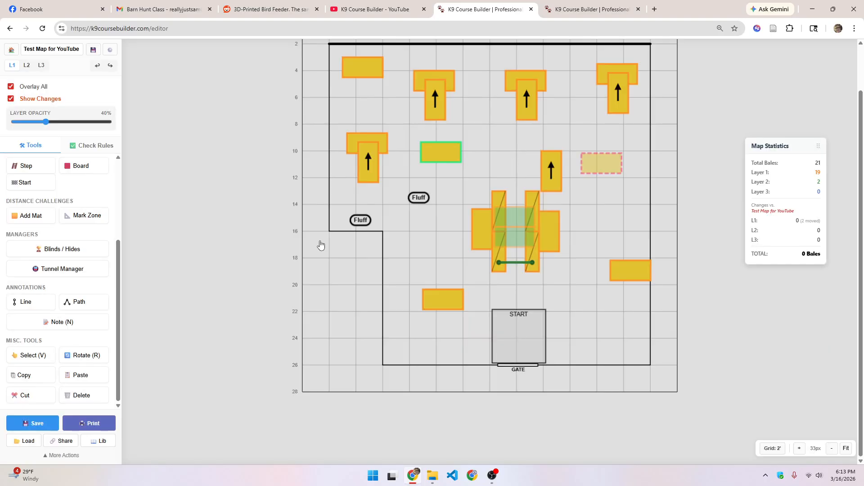
click(72, 455)
click(67, 362)
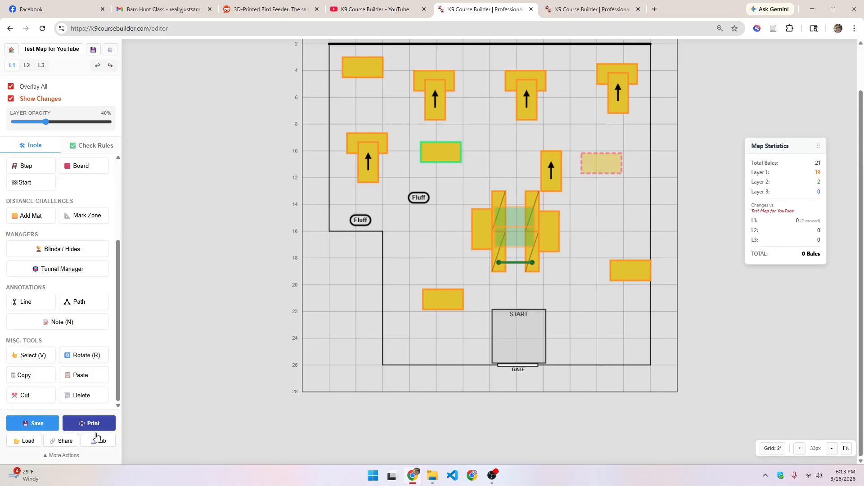
click(77, 458)
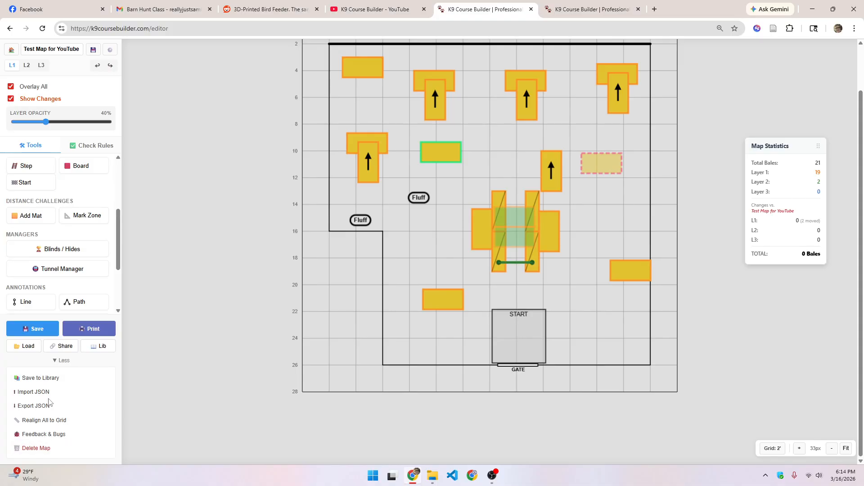